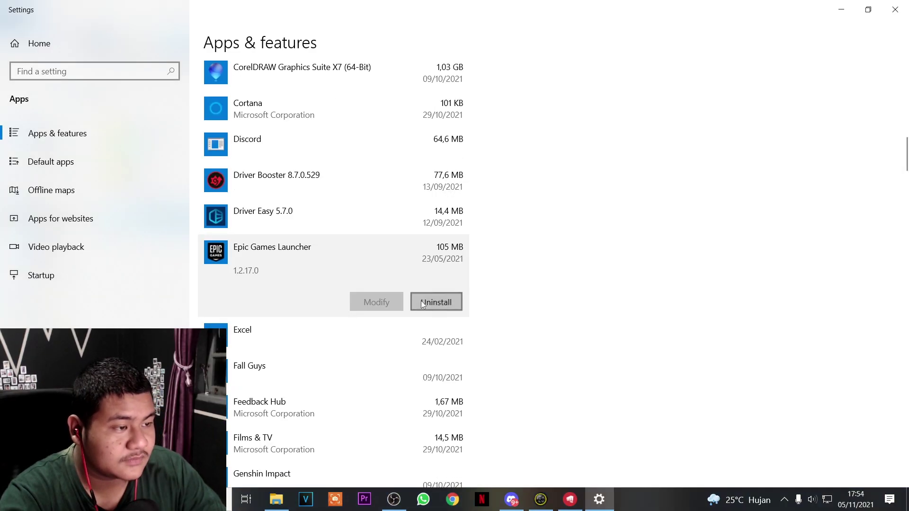
Confirm removing Epic Online Services and uninstalling the Epic Games Launcher
left_click(422, 300)
left_click(485, 280)
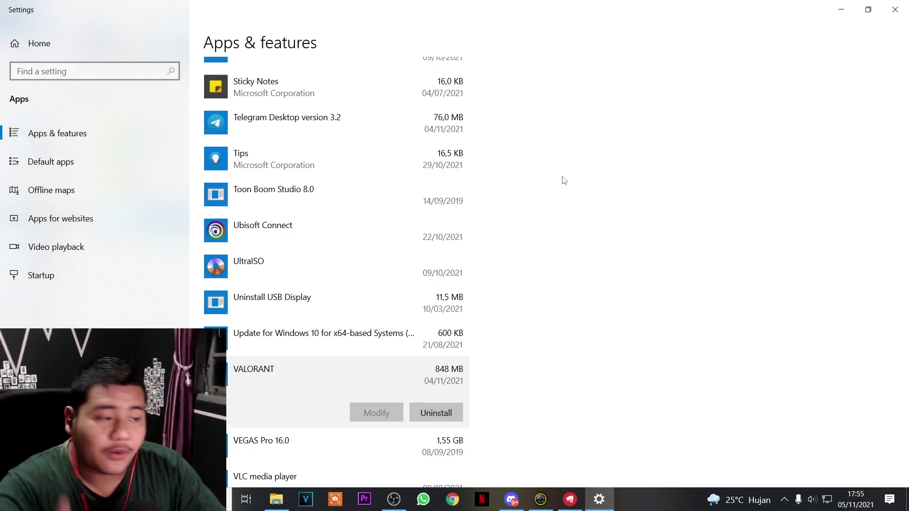
Start uninstalling VALORANT and close the Riot sign-in client that appears
left_click(452, 410)
left_click(471, 387)
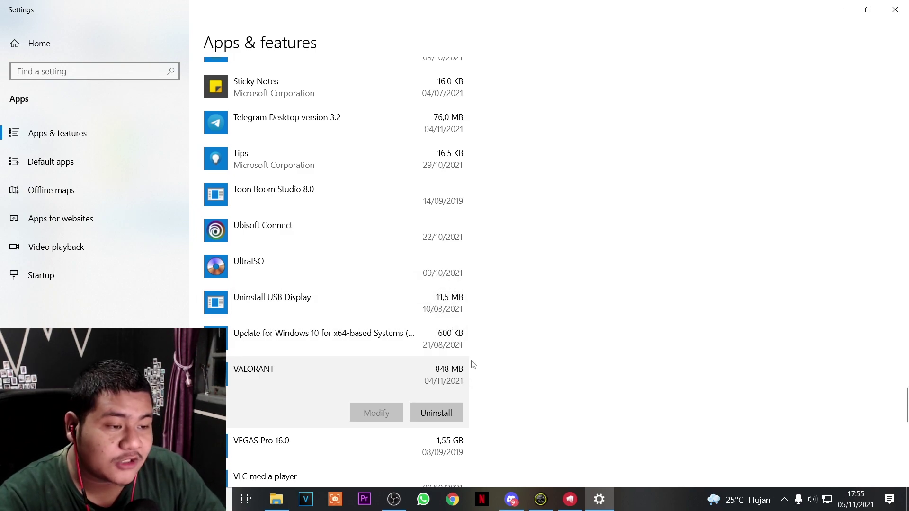
left_click(570, 499)
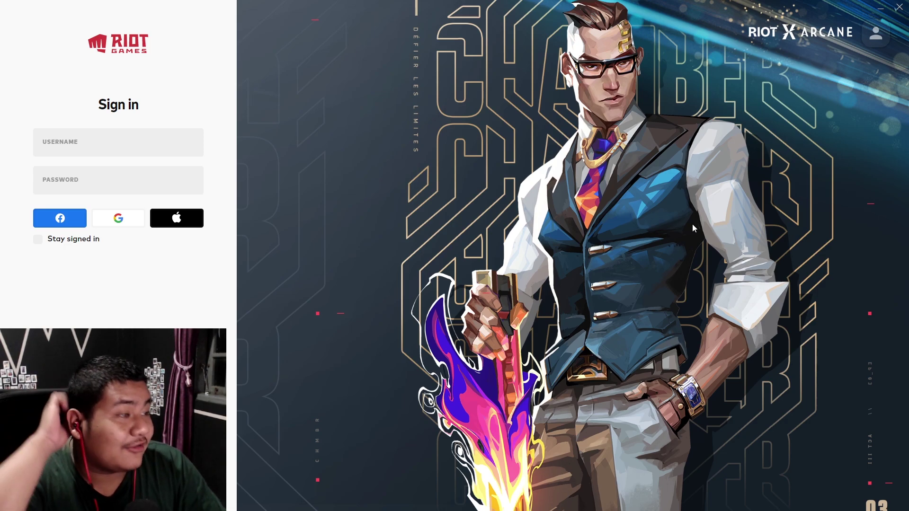
left_click(898, 7)
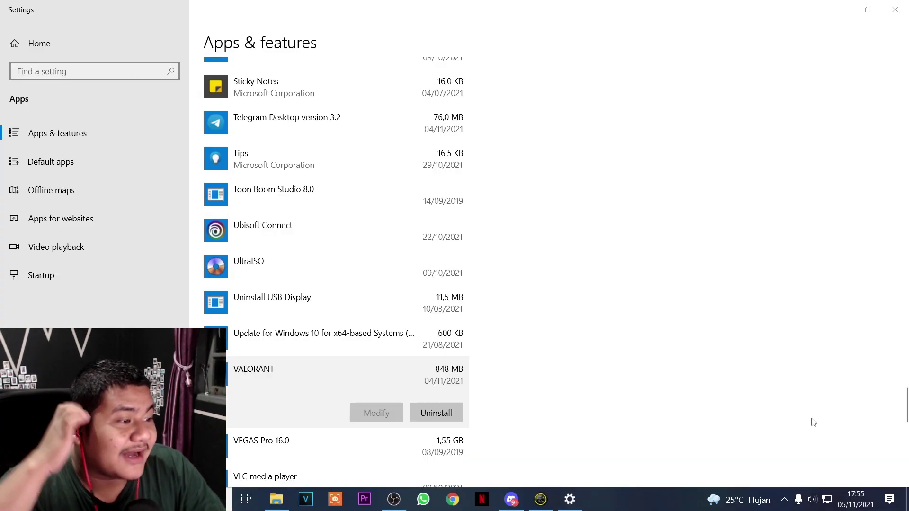
Exit Riot Vanguard from the system tray and confirm turning it off
left_click(786, 508)
right_click(779, 477)
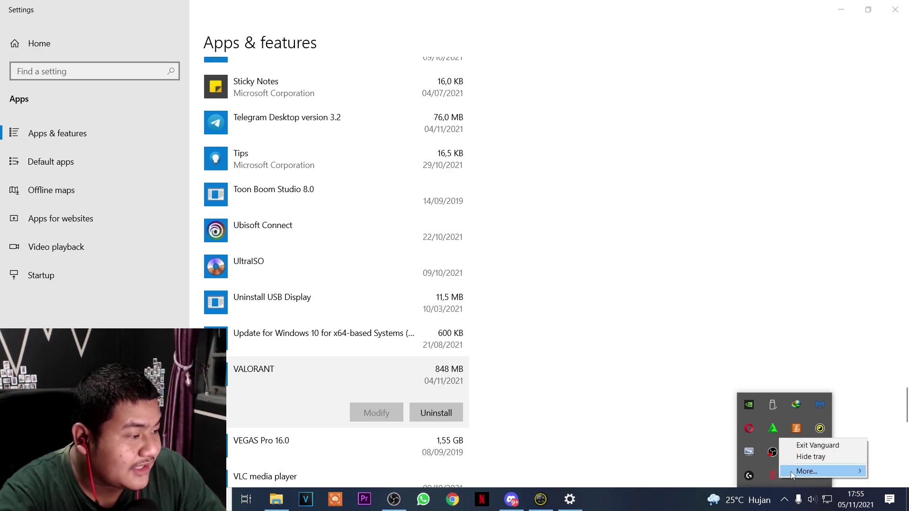
left_click(805, 445)
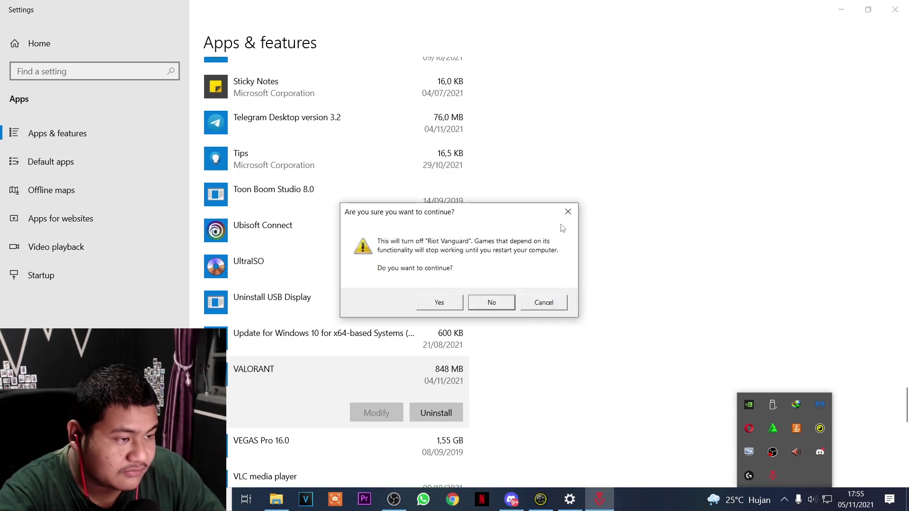
left_click(568, 212)
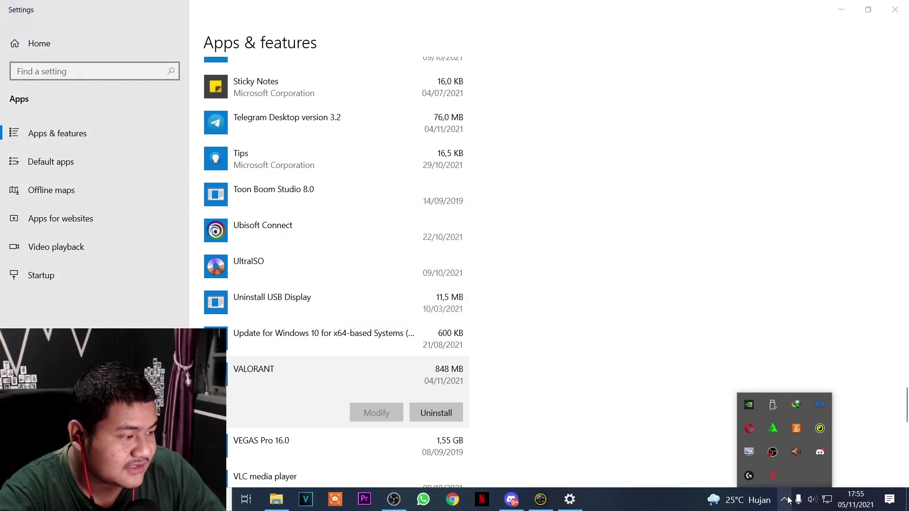
Uninstall VALORANT again from Apps & features and dismiss the success message
left_click(657, 313)
left_click(436, 413)
left_click(489, 384)
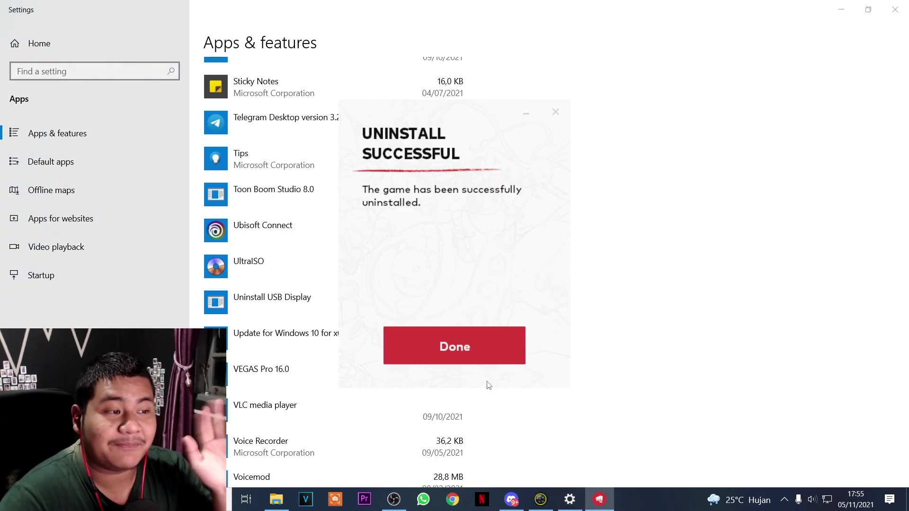
left_click(500, 333)
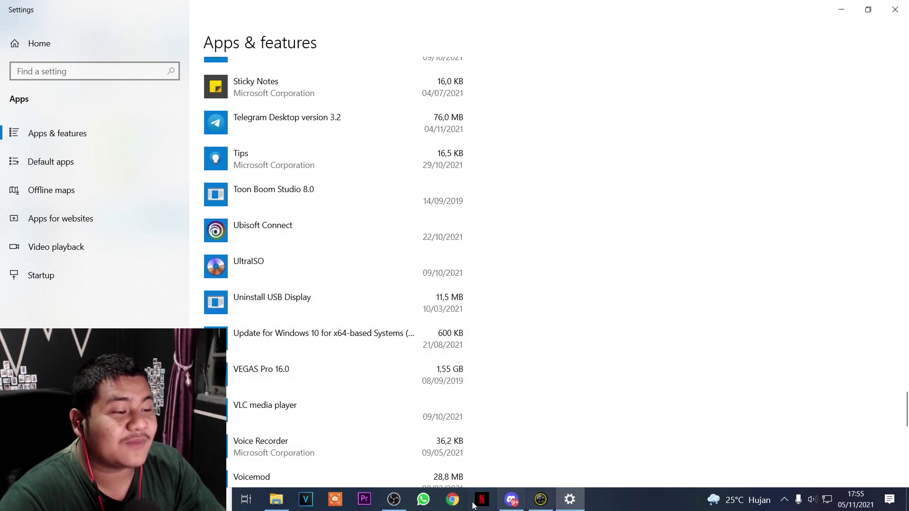
left_click(454, 500)
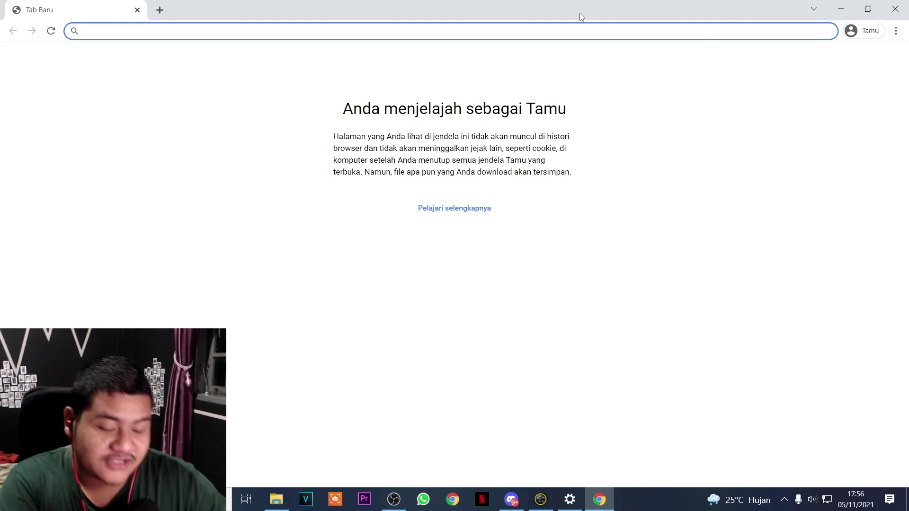
Search Google for 'epic games download' and open the first result in a new tab
type("epic game")
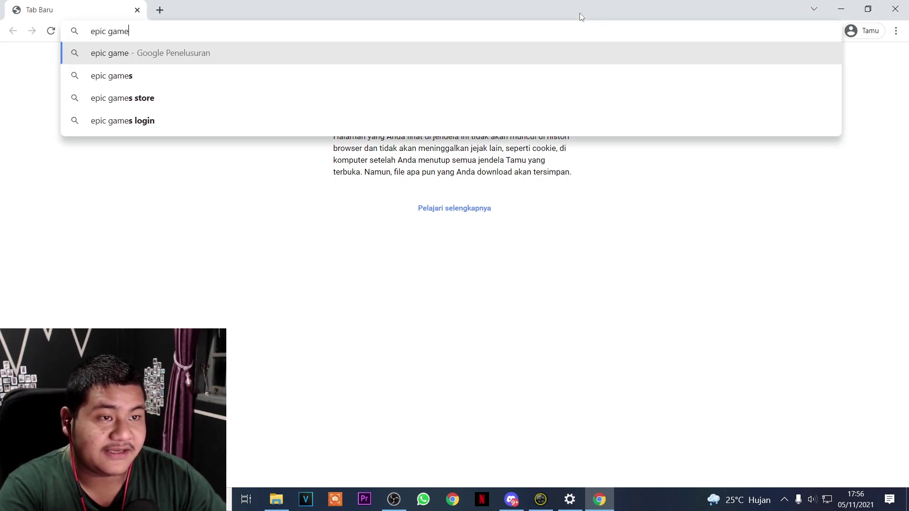
type("s download")
key("Return")
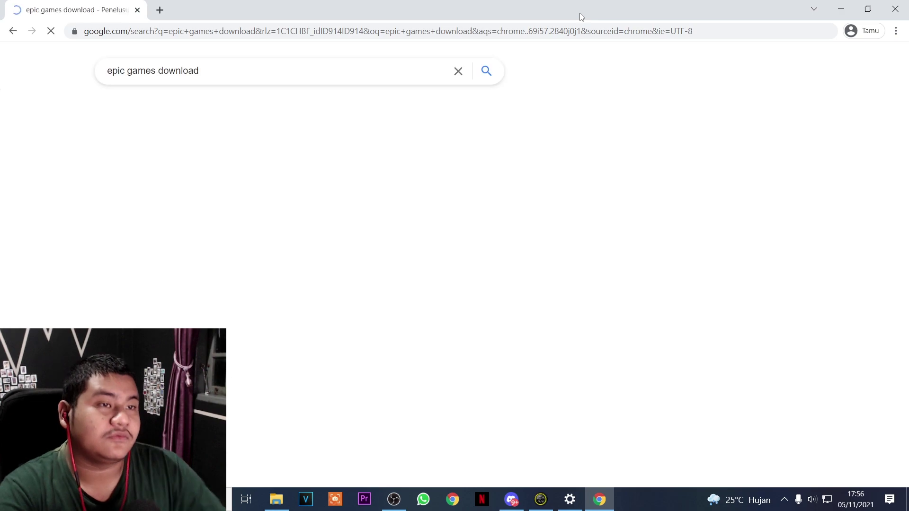
right_click(202, 176)
left_click(225, 184)
left_click(194, 14)
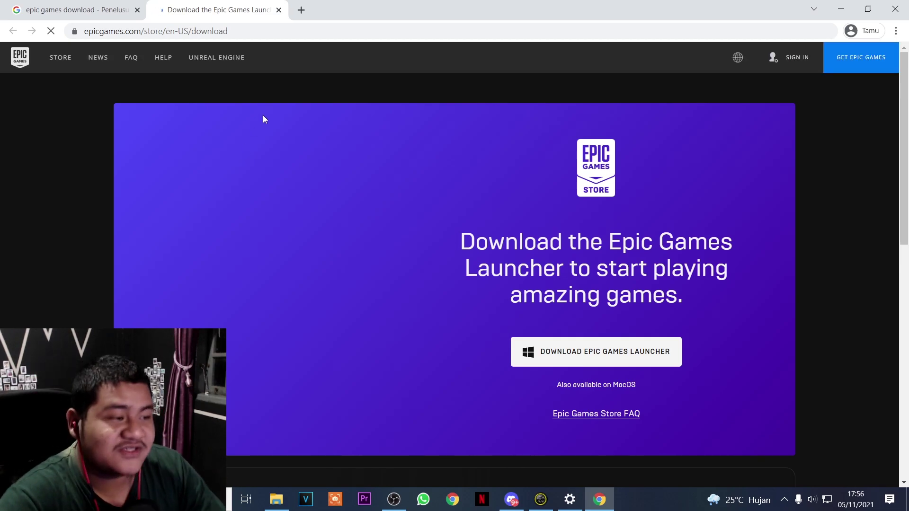
Download the Epic Games Launcher installer EpicInstaller-13.0.0.msi
left_click(546, 361)
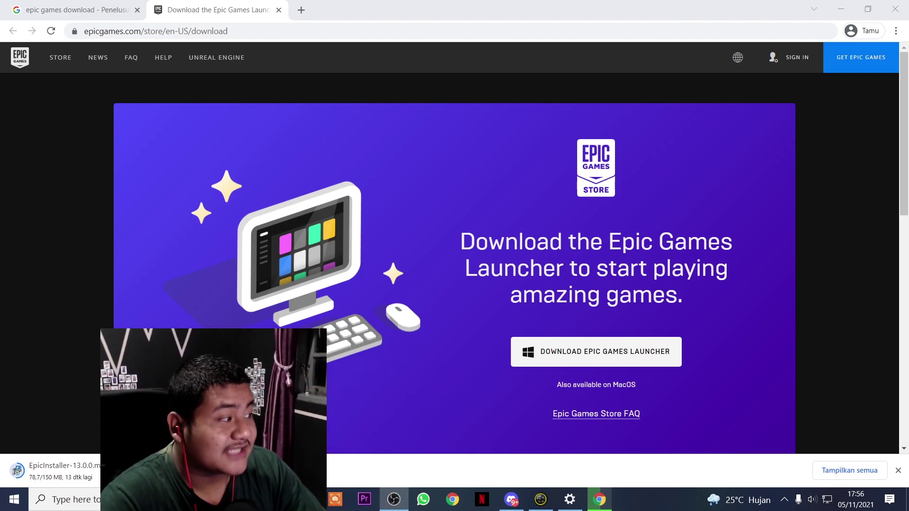
left_click(274, 395)
left_click(276, 499)
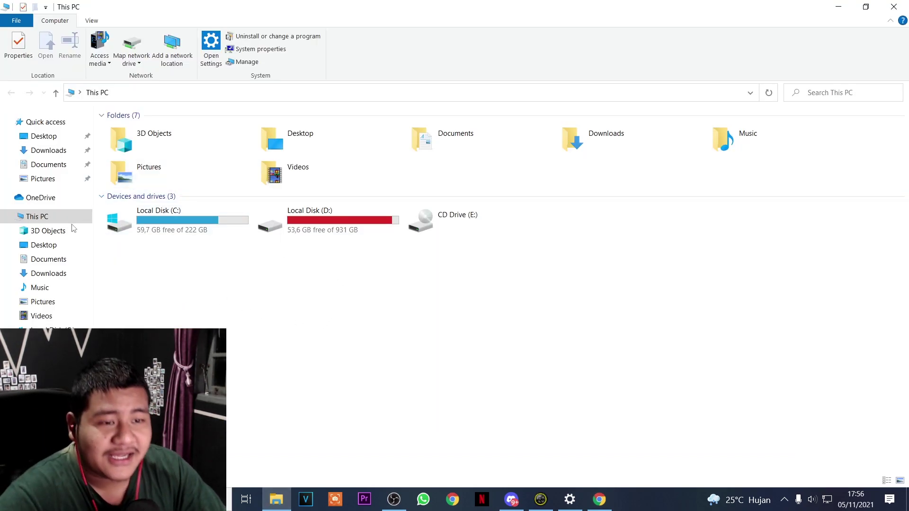
Run EpicInstaller-13.0.0.msi from Downloads and install to C:\Program Files (x86)\Epic Games\
left_click(49, 273)
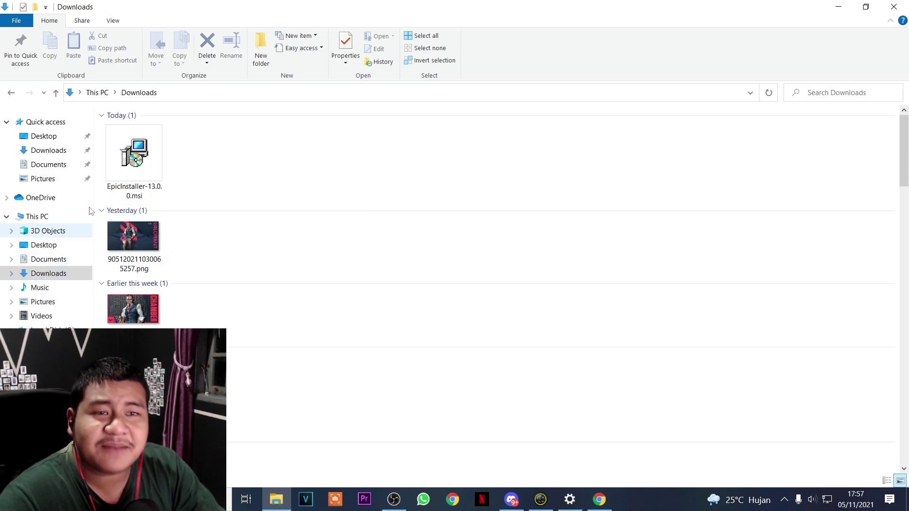
left_click(139, 149)
double_click(139, 149)
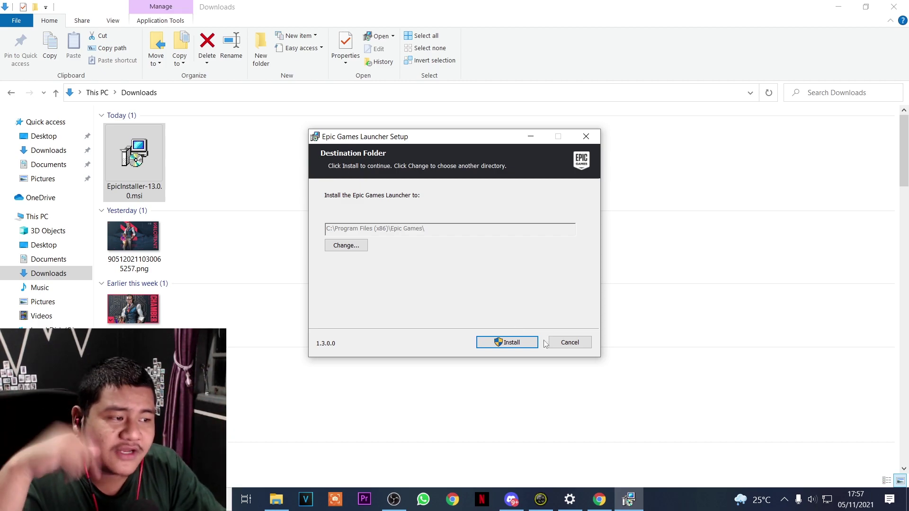
left_click(518, 343)
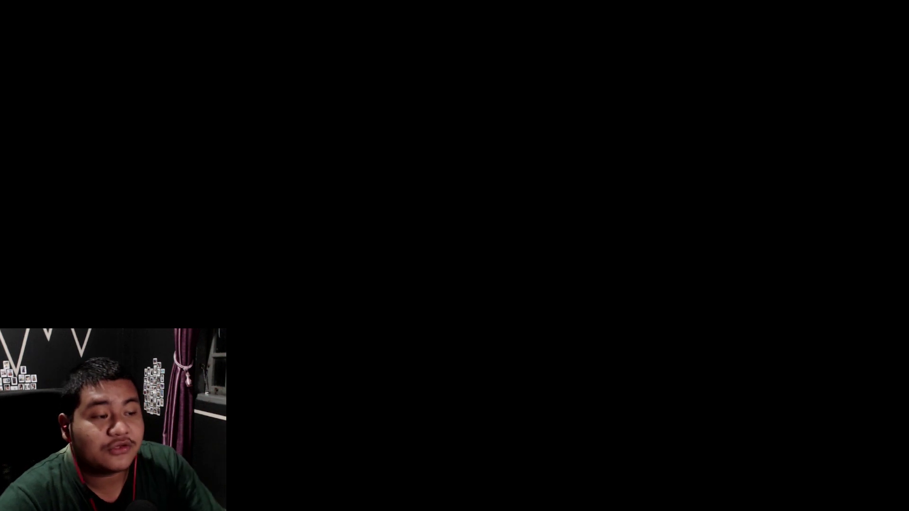
Approve the UAC prompts for the Epic Games Launcher and Epic Online Services installs
left_click(443, 328)
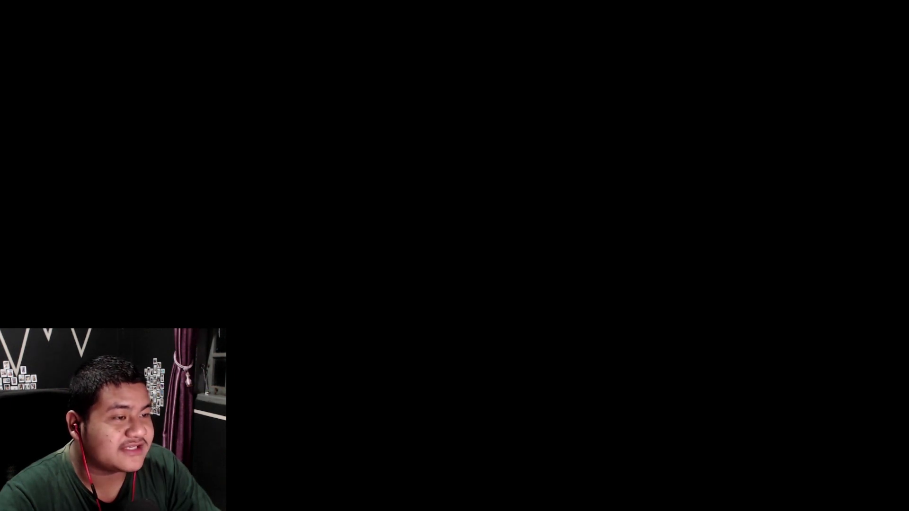
left_click(423, 337)
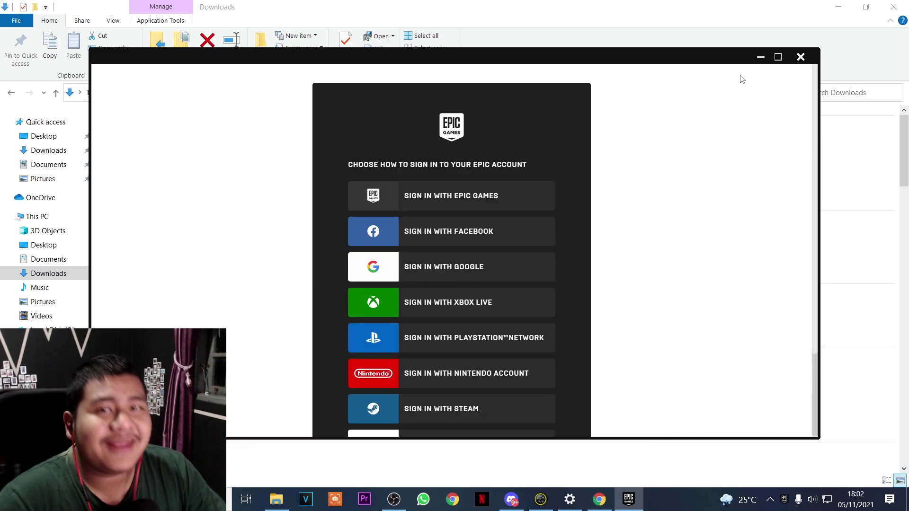
Maximize the launcher and start a new Epic Games account via Sign in, then Sign Up
scroll(511, 336, "down", 3)
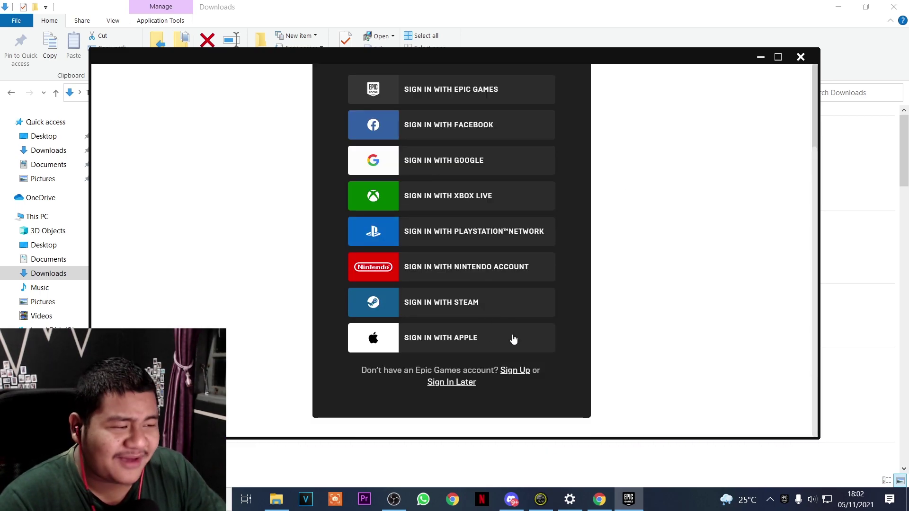
scroll(515, 318, "up", 3)
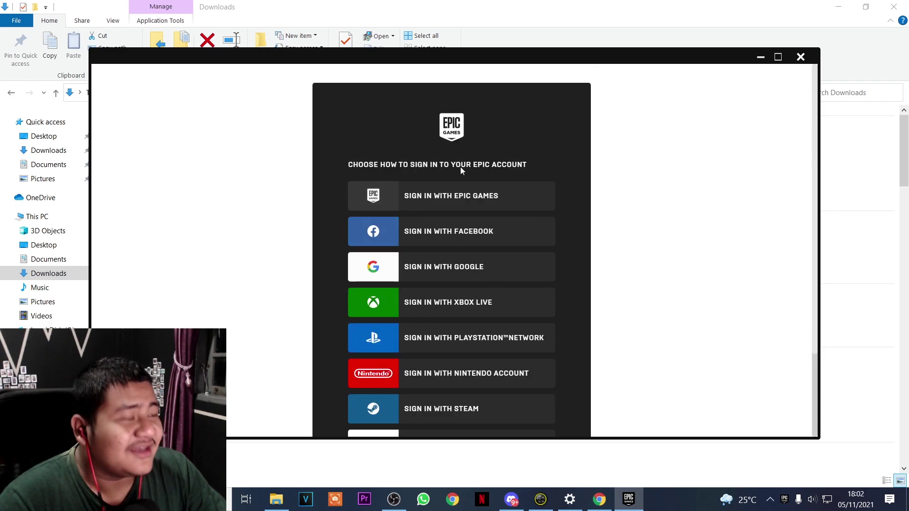
left_click(778, 58)
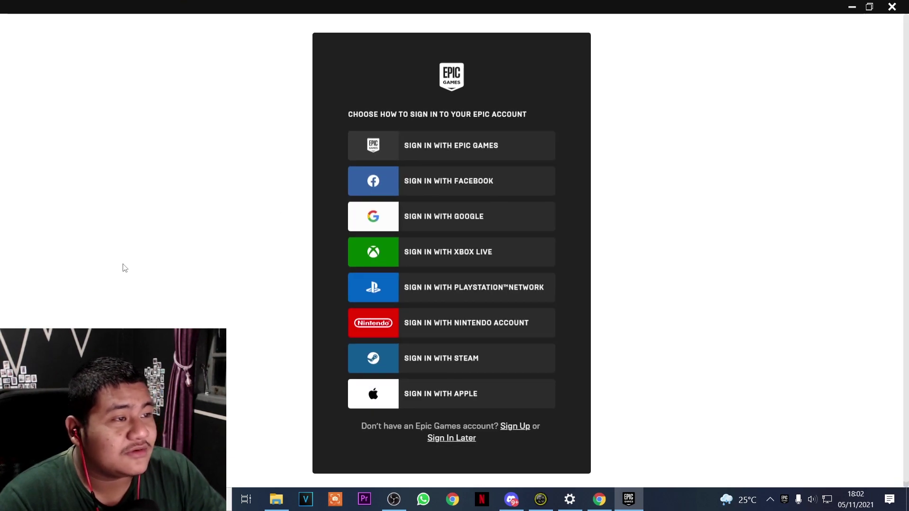
left_click(483, 147)
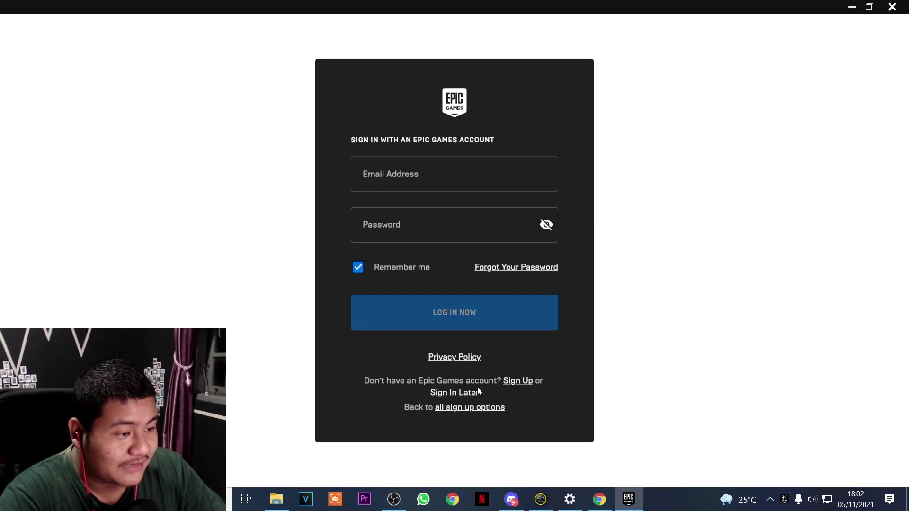
left_click(529, 383)
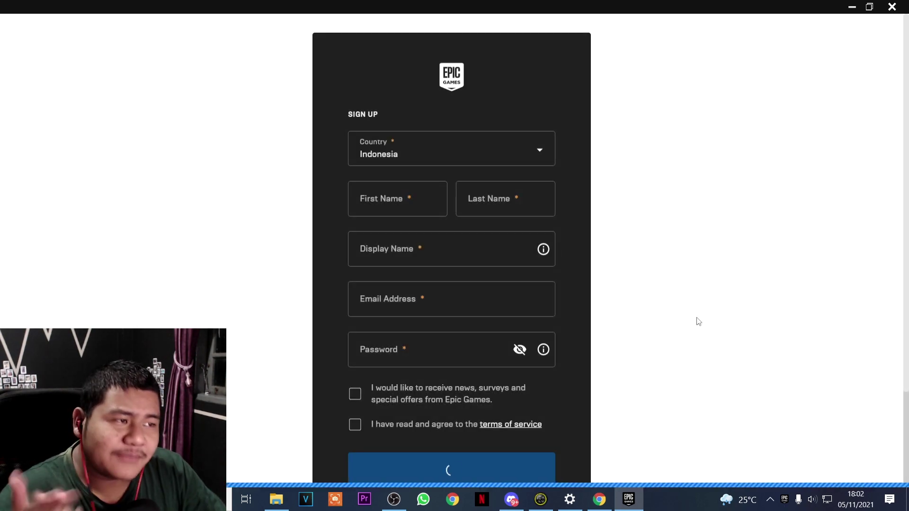
Enter the first name, last name, display name and pasted e-mail address in the sign-up form
left_click(410, 195)
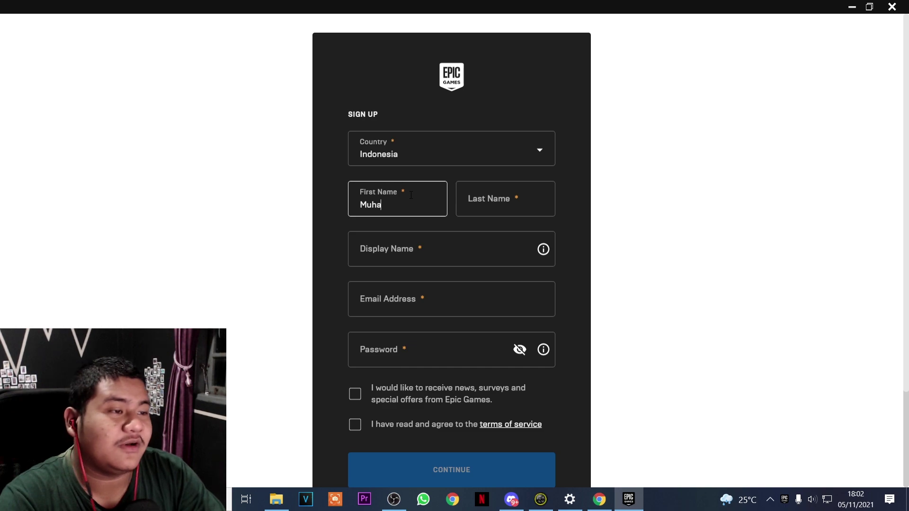
left_click(493, 201)
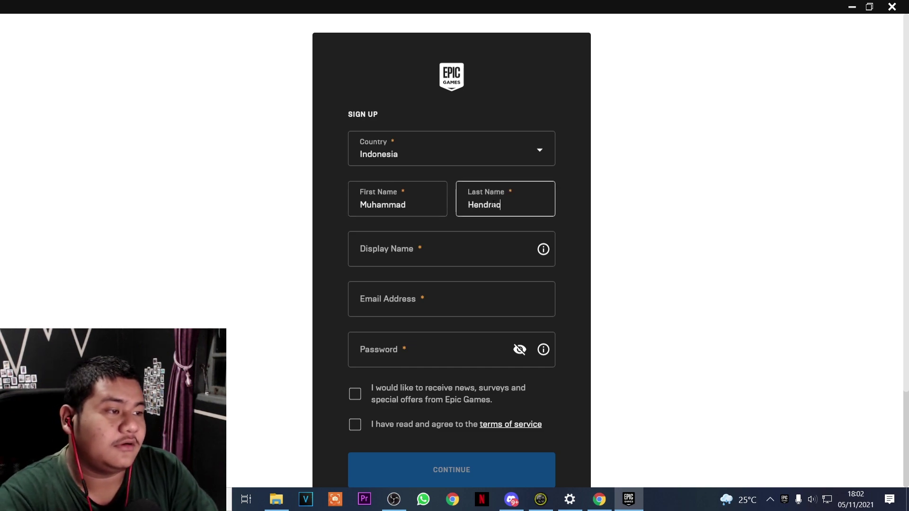
left_click(446, 245)
type("wa")
key("BackSpace")
key("BackSpace")
type("XWanHeda07")
left_click(510, 311)
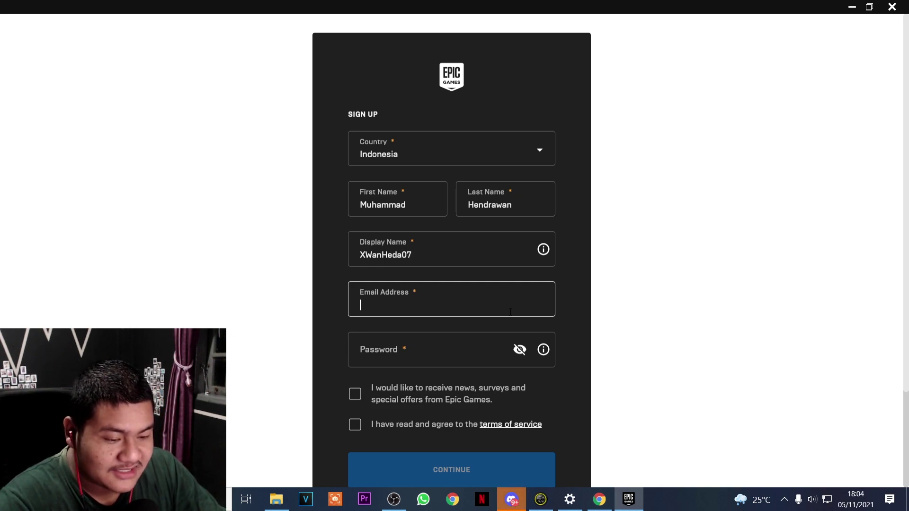
key("ctrl+v")
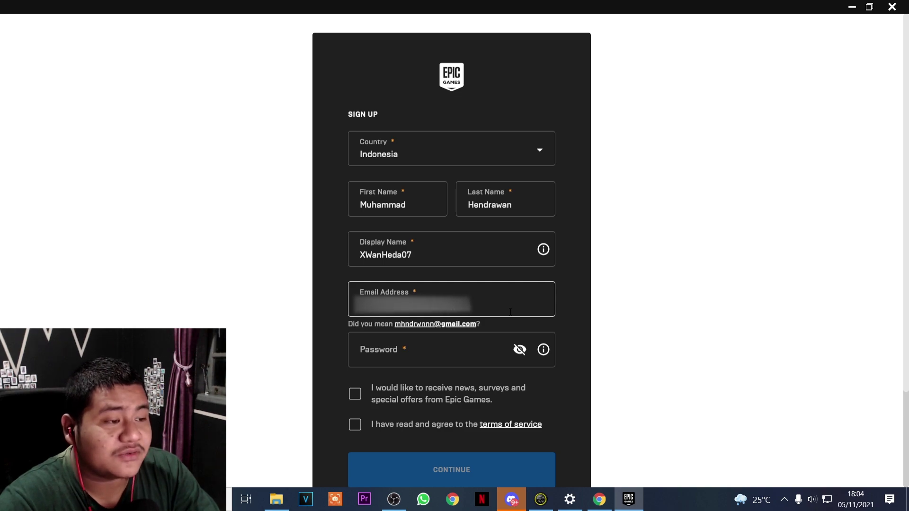
key("BackSpace")
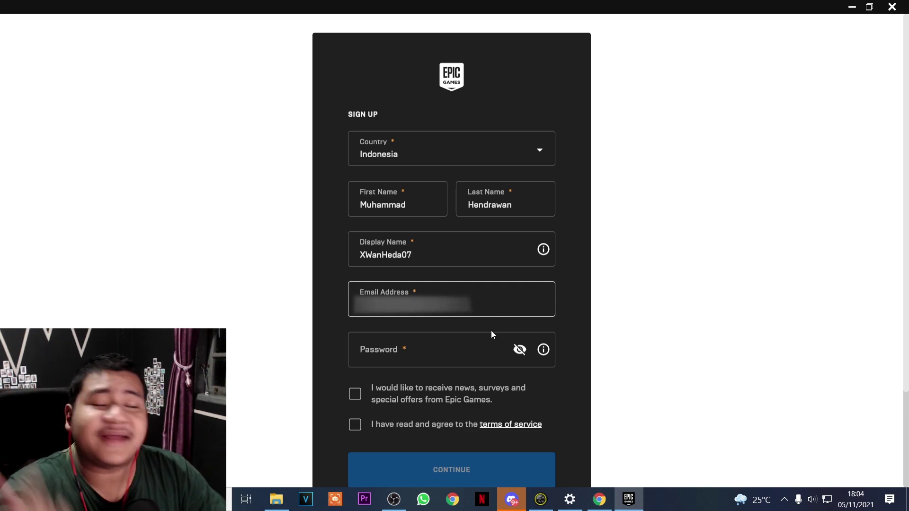
Enter the password, opt in to Epic news, accept the terms of service and submit
left_click(476, 350)
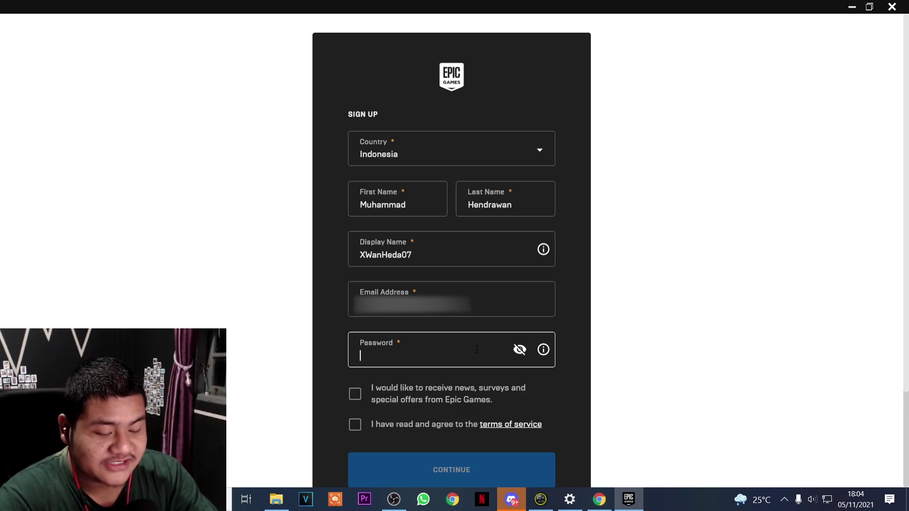
type("••••••")
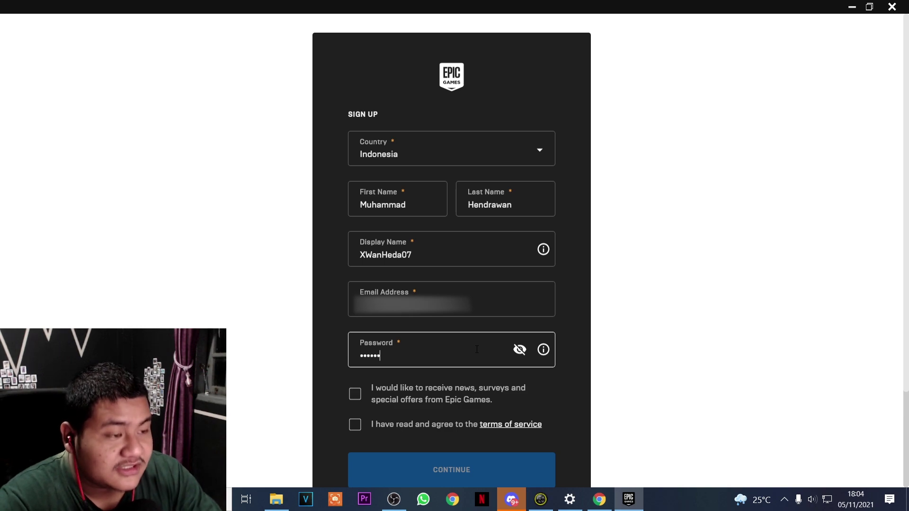
type("••")
left_click(355, 394)
left_click(355, 425)
left_click(446, 466)
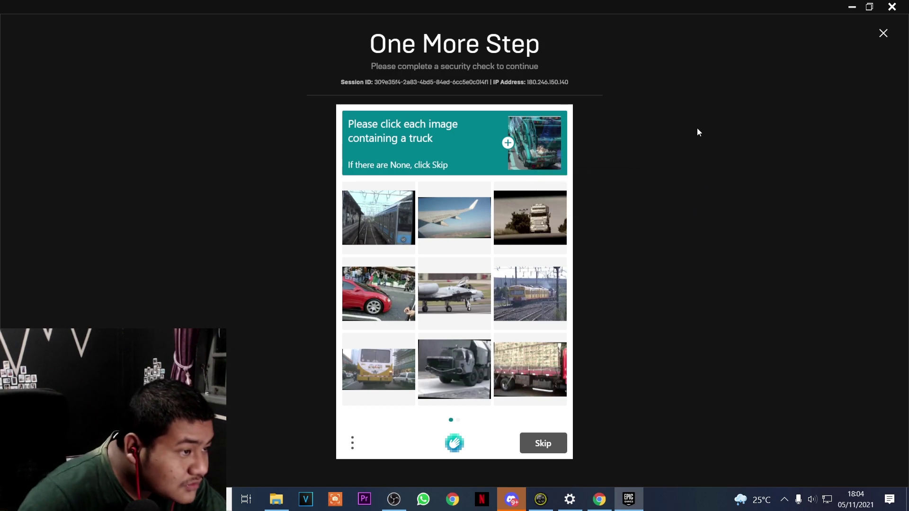
Mark the truck pictures across both hCaptcha sets and verify
left_click(532, 221)
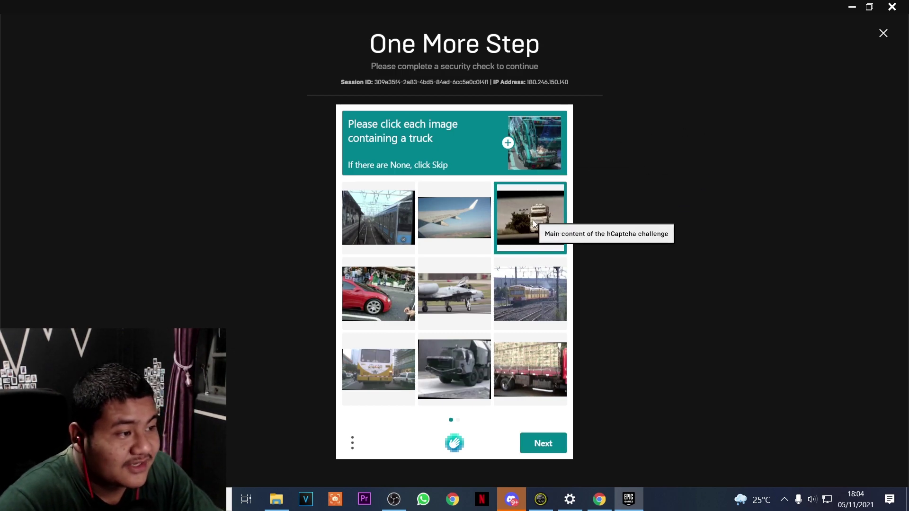
left_click(527, 371)
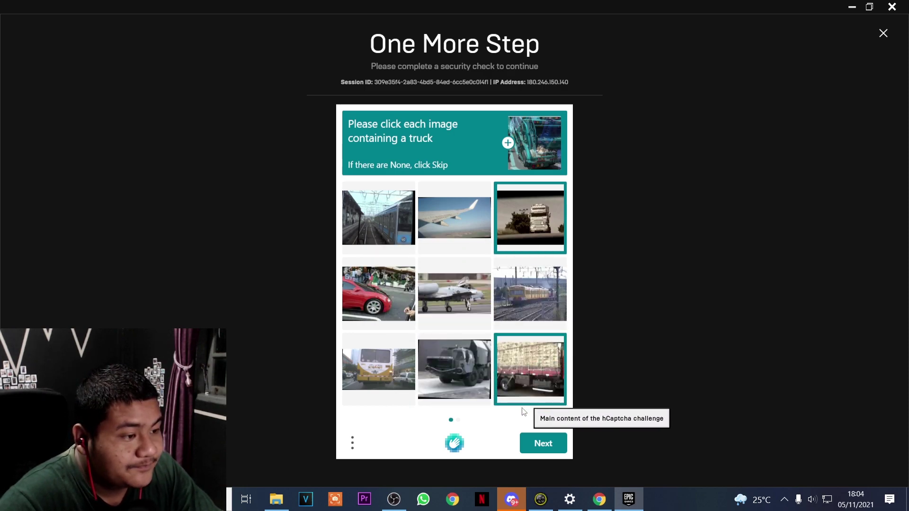
left_click(543, 449)
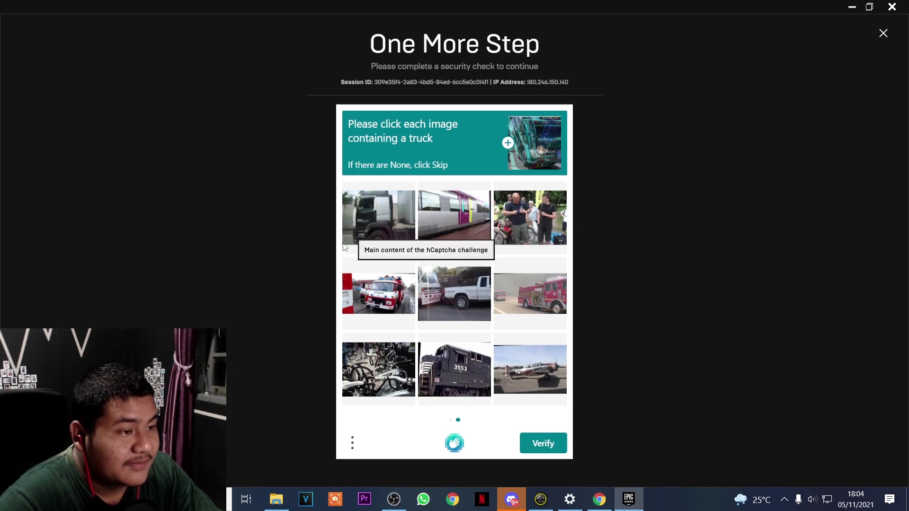
left_click(402, 215)
left_click(479, 314)
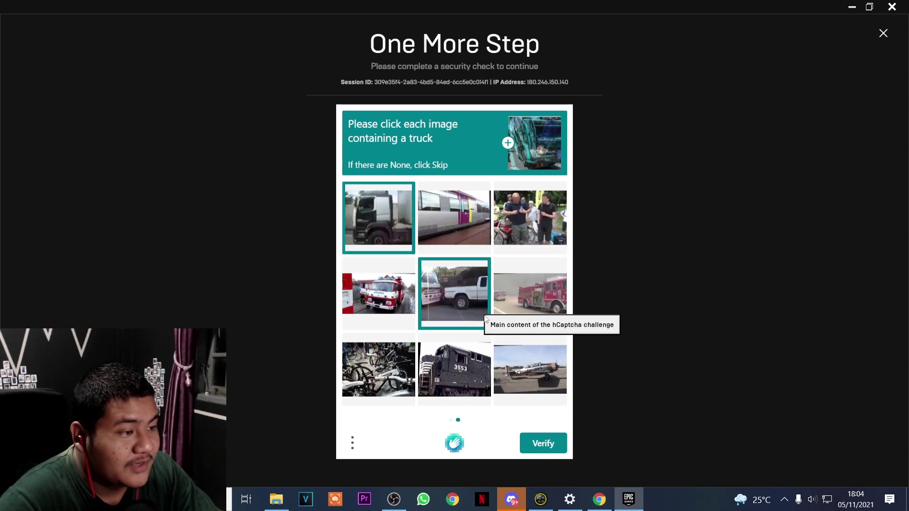
left_click(561, 290)
left_click(385, 295)
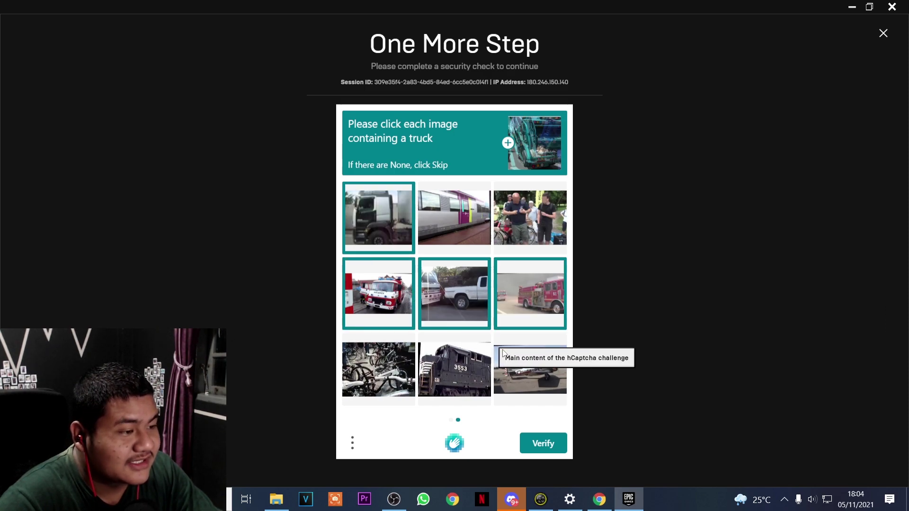
left_click(542, 443)
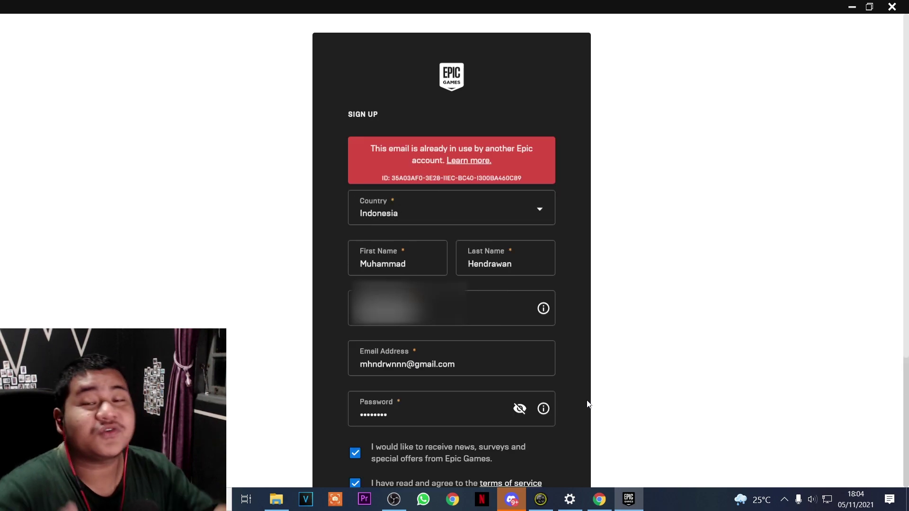
Resubmit the sign-up form and mark the five motorcycle pictures in the first hCaptcha set
scroll(487, 294, "down", 1)
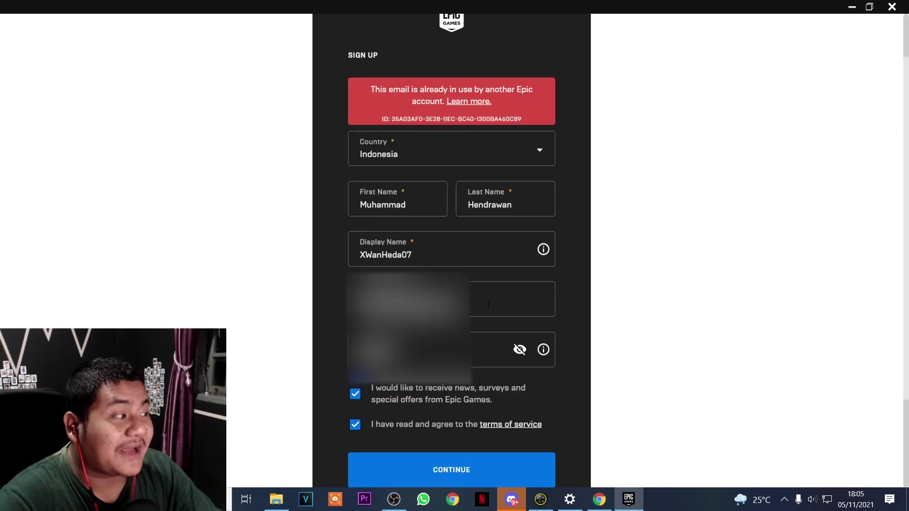
scroll(488, 304, "up", 1)
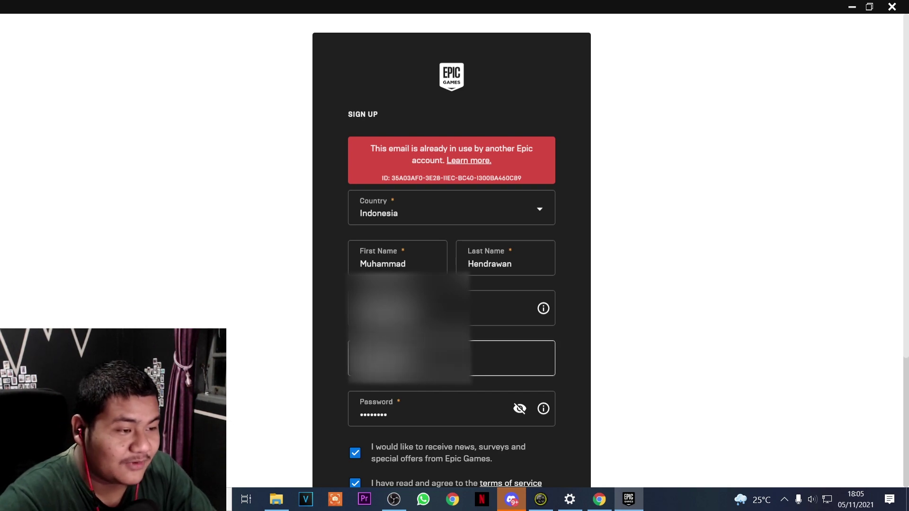
scroll(506, 409, "down", 2)
left_click(504, 407)
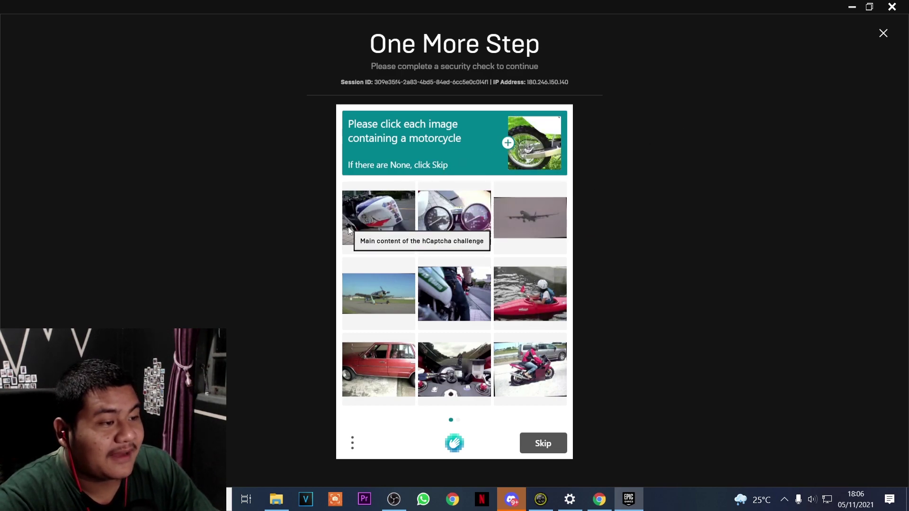
left_click(374, 220)
left_click(447, 223)
left_click(466, 301)
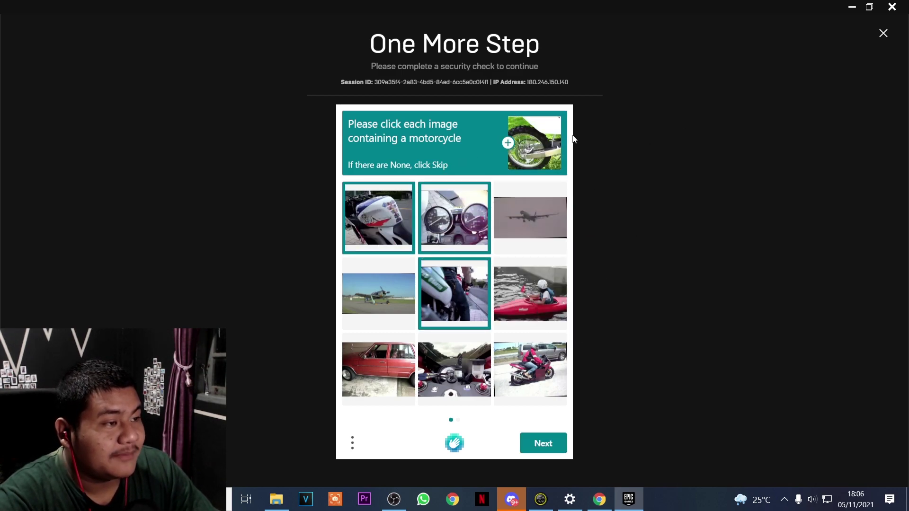
left_click(555, 360)
left_click(455, 381)
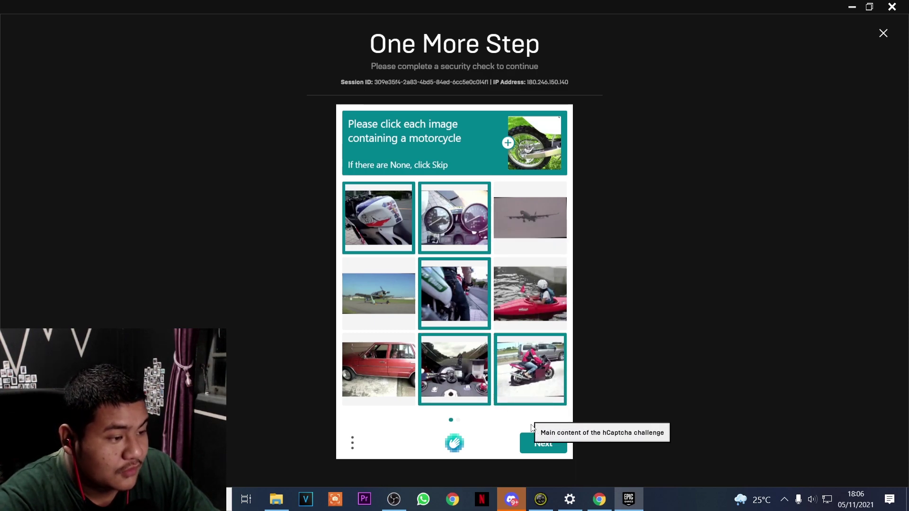
left_click(542, 442)
Mark the scooter, motorcycle and exhaust pictures in the second set and verify
left_click(386, 219)
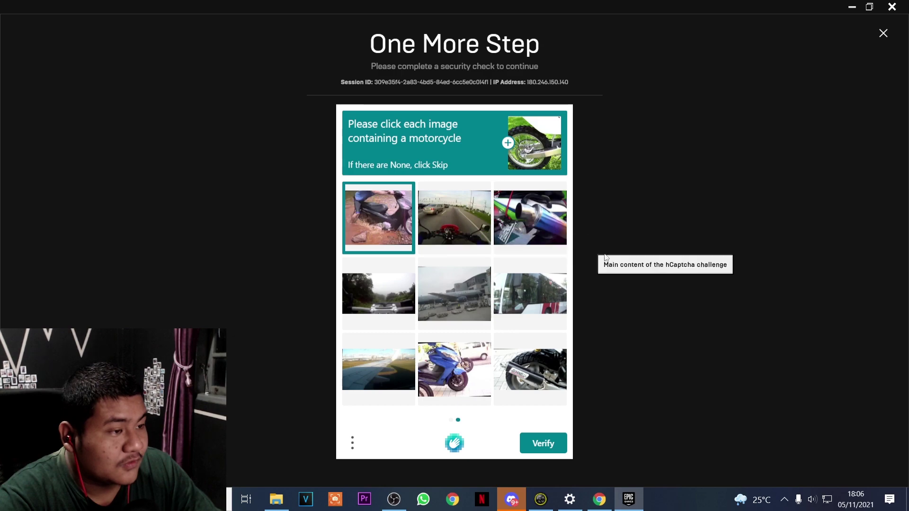
left_click(453, 219)
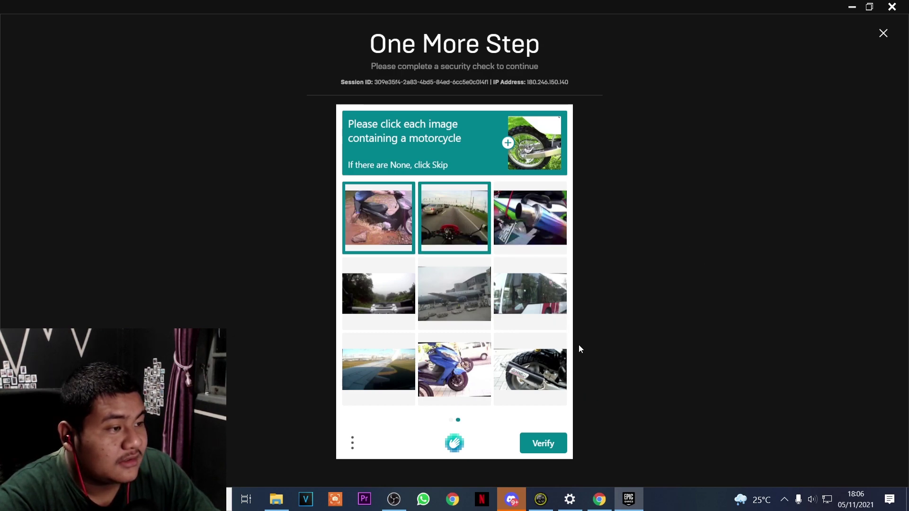
left_click(524, 226)
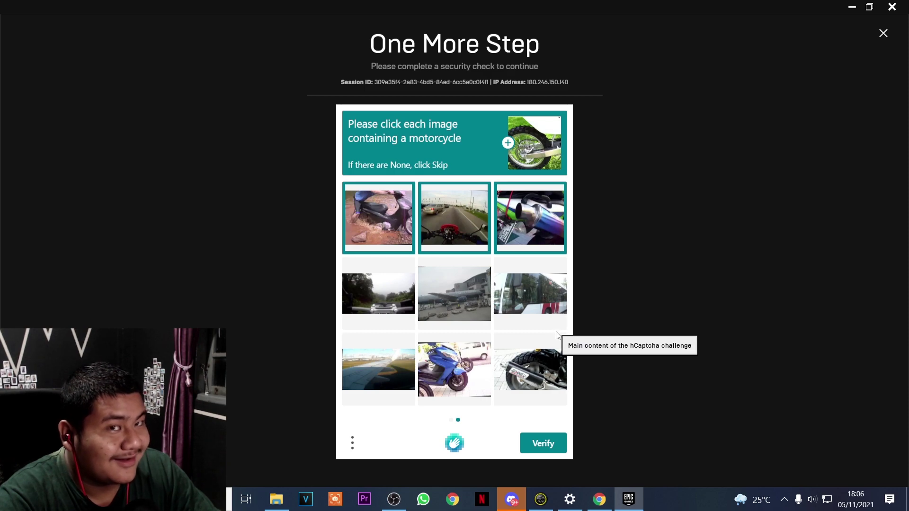
left_click(535, 376)
left_click(471, 373)
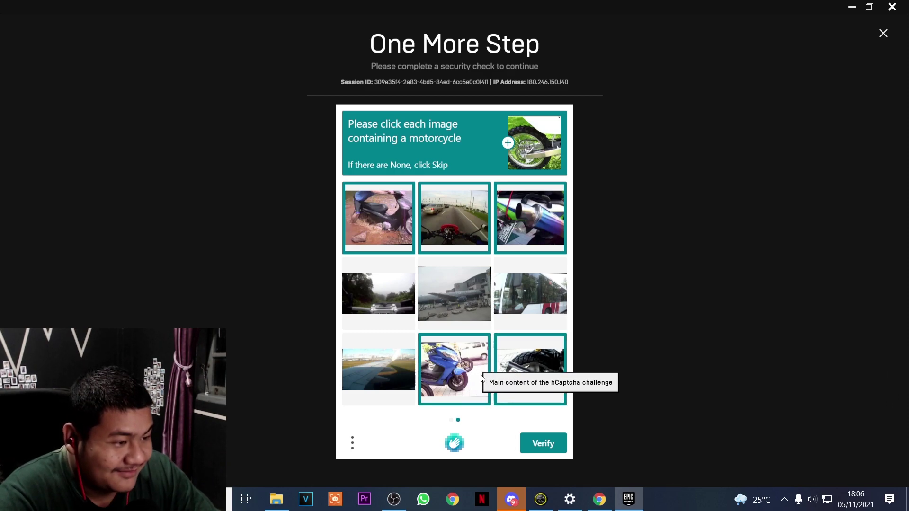
left_click(538, 444)
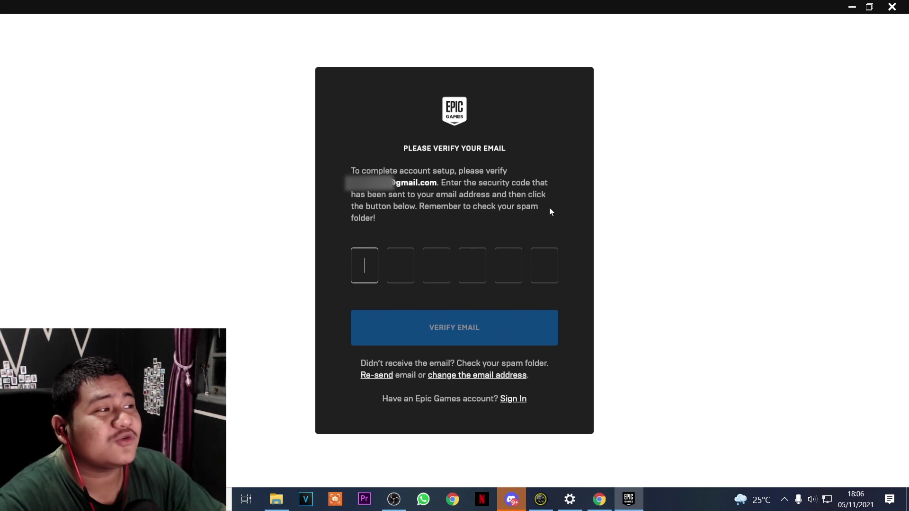
Copy the six-digit code from the Epic verification e-mail in Gmail and return to the launcher
left_click(600, 499)
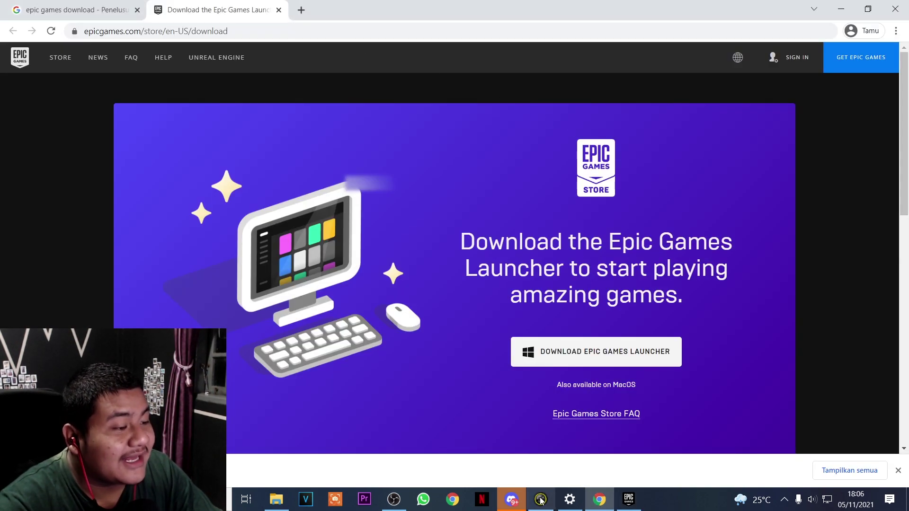
left_click(629, 502)
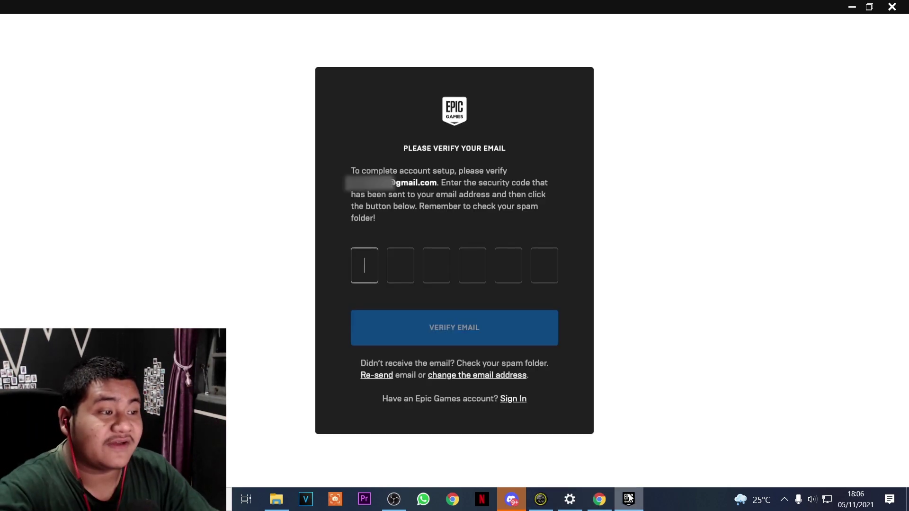
left_click(599, 499)
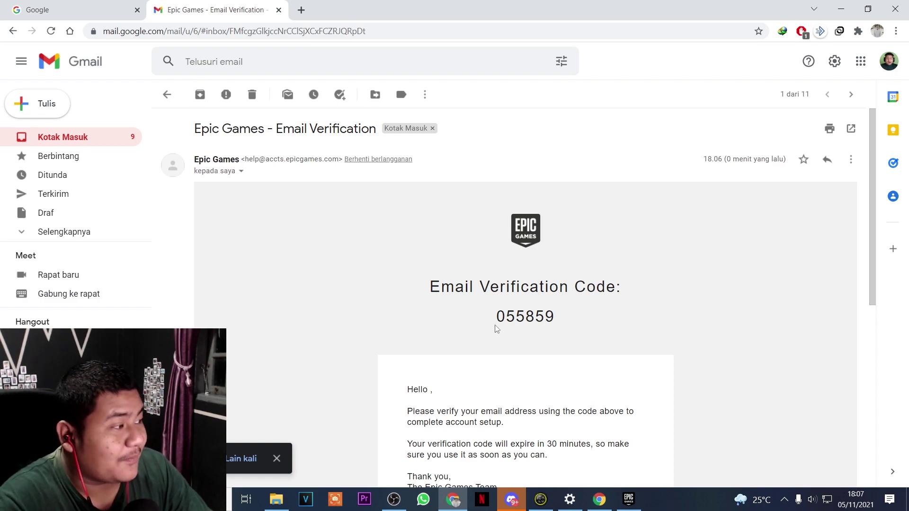
left_click_drag(497, 321, 549, 317)
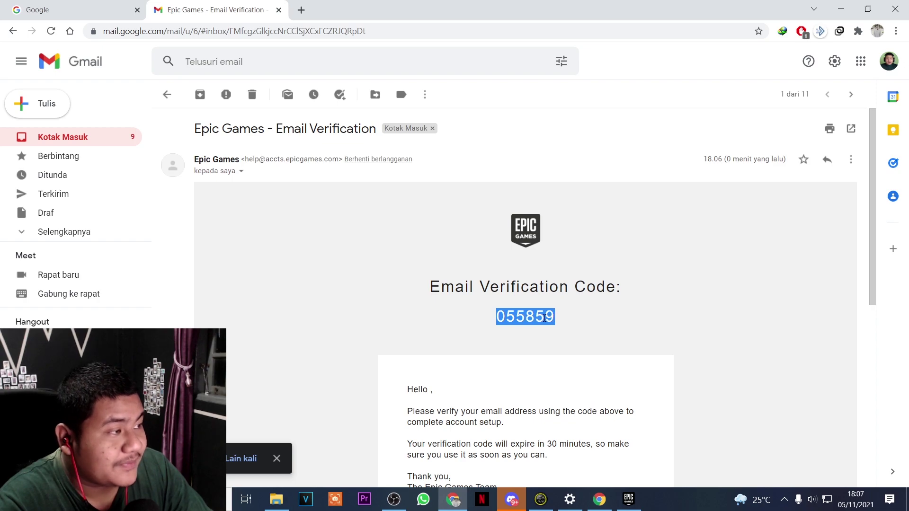
right_click(541, 318)
left_click(564, 328)
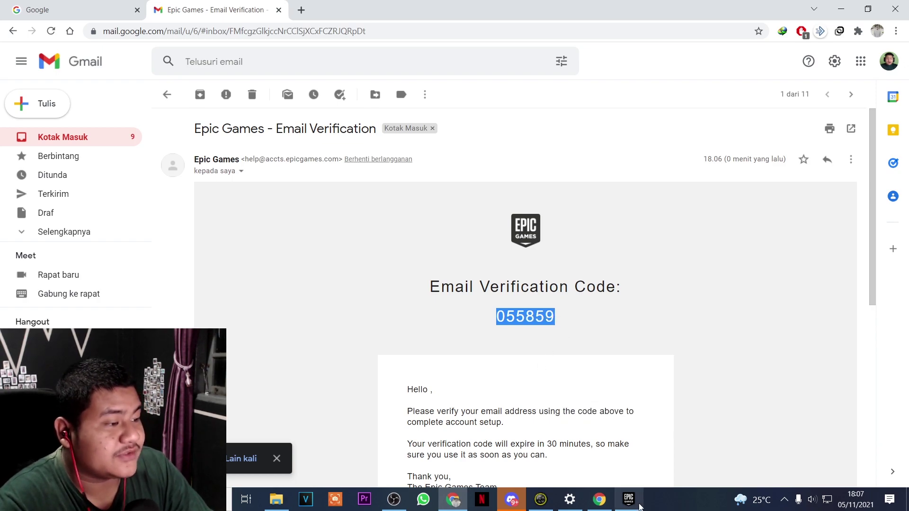
left_click(628, 499)
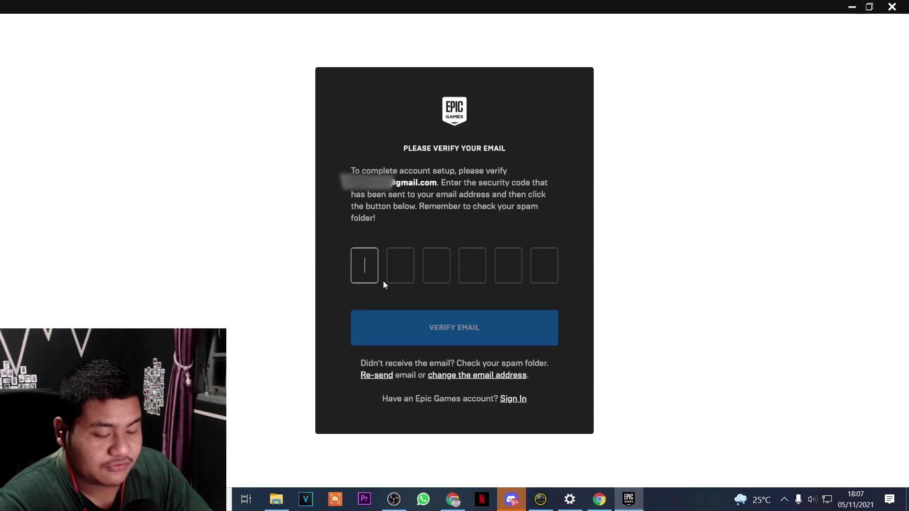
Paste the verification code, confirm the email, and dismiss the Store Event notification
key("ctrl+v")
left_click(453, 330)
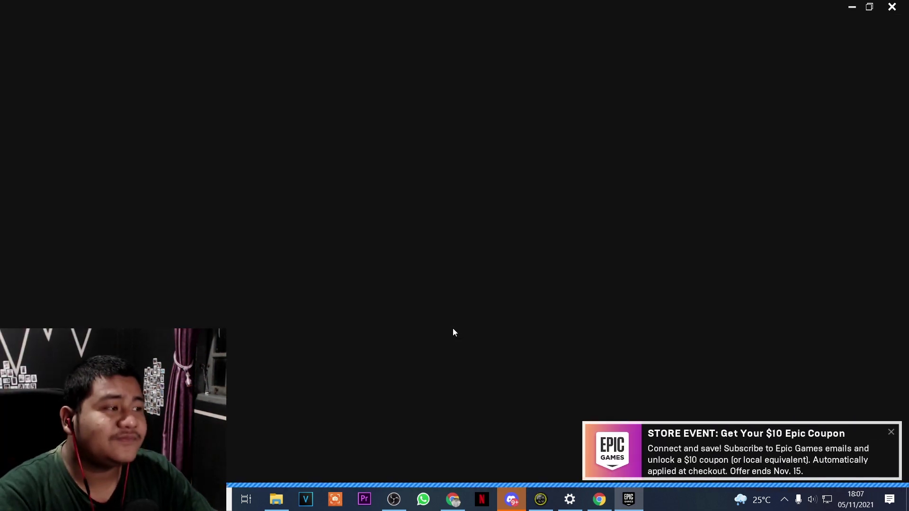
left_click(890, 432)
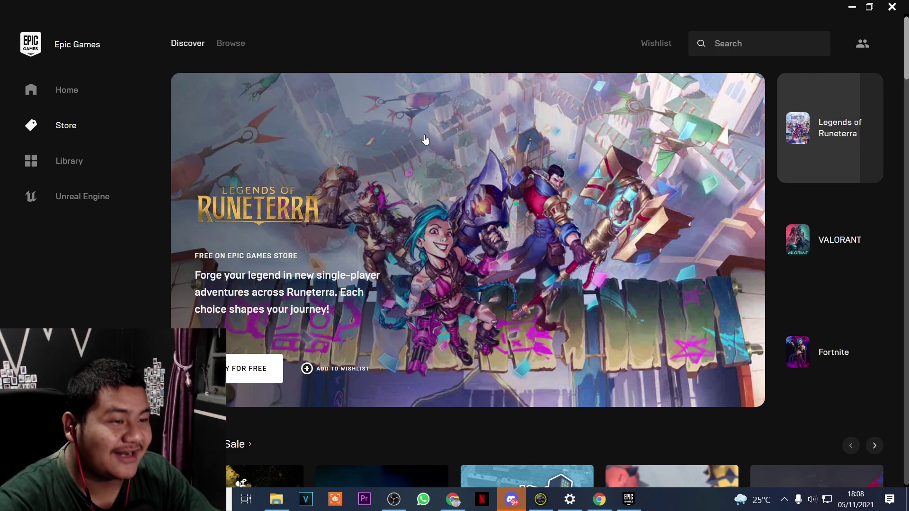
Open the VALORANT store page from the Discover carousel banner
left_click(780, 346)
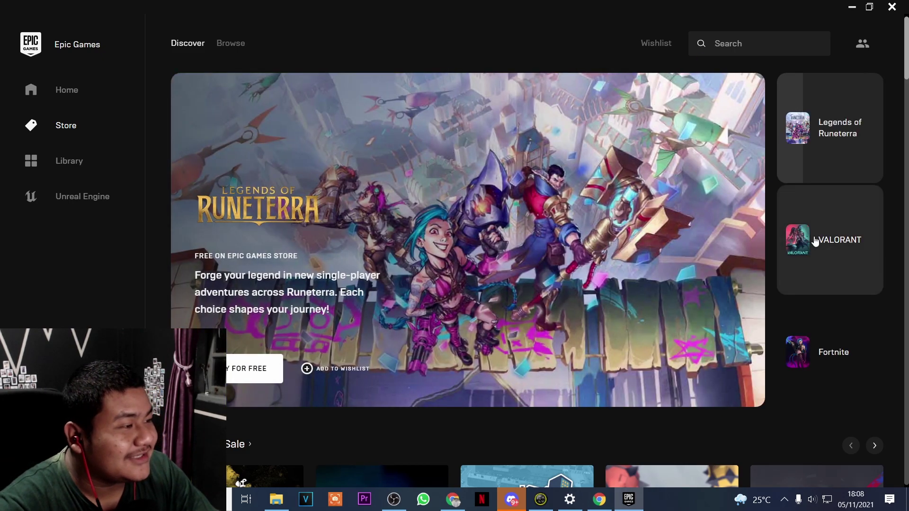
left_click(810, 240)
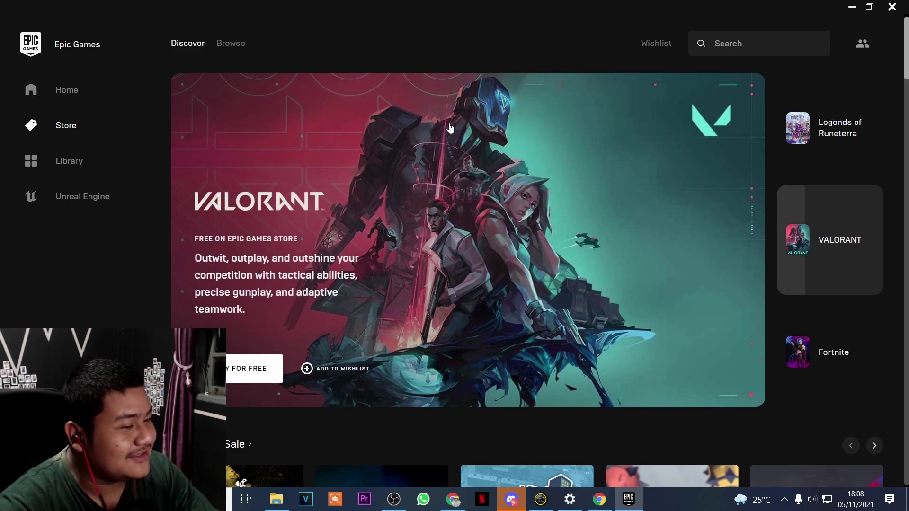
left_click(244, 372)
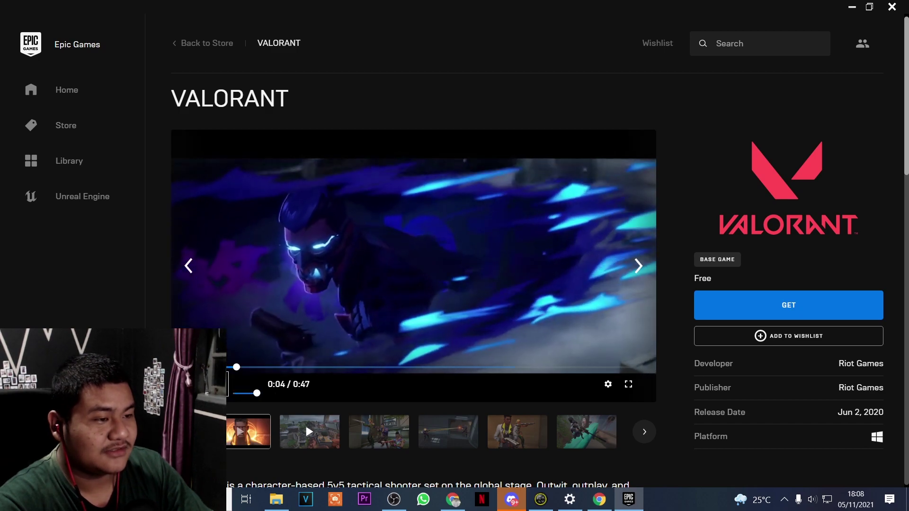
Start claiming free VALORANT and accept the Epic Games Store End User License Agreement
left_click(835, 313)
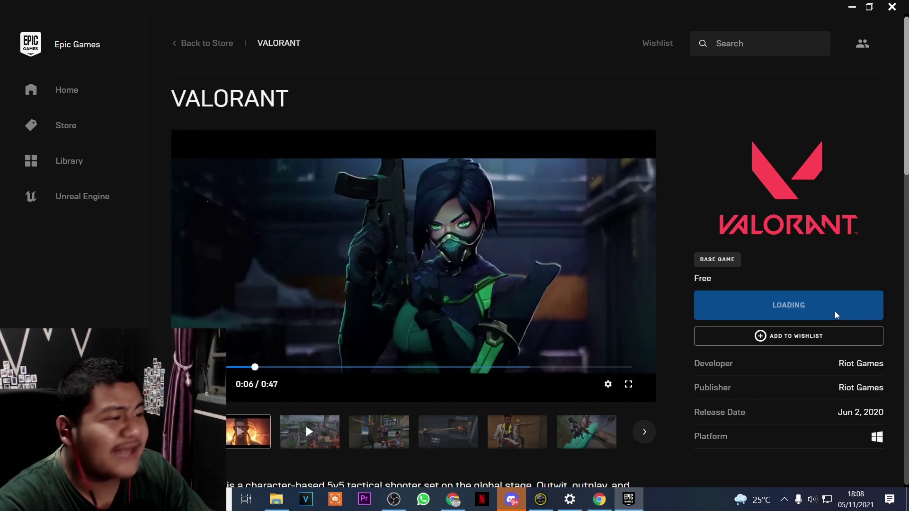
scroll(324, 340, "down", 15)
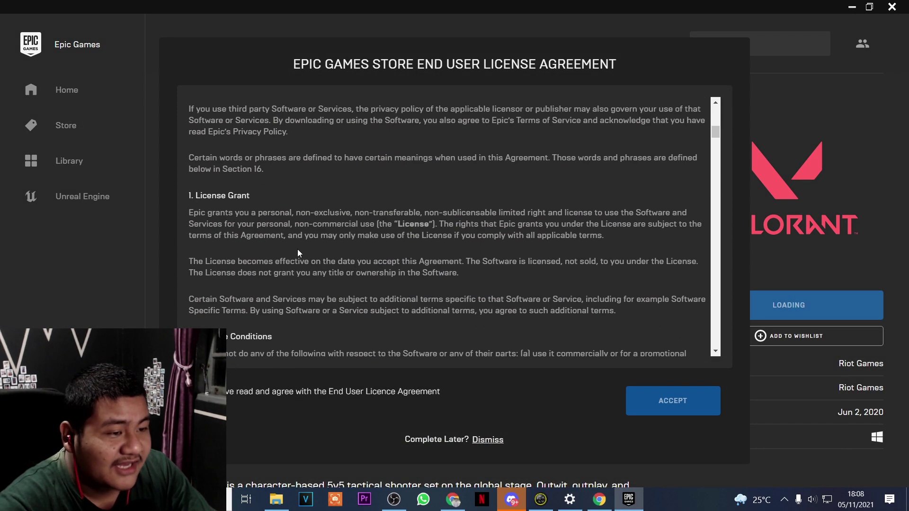
scroll(449, 227, "down", 20)
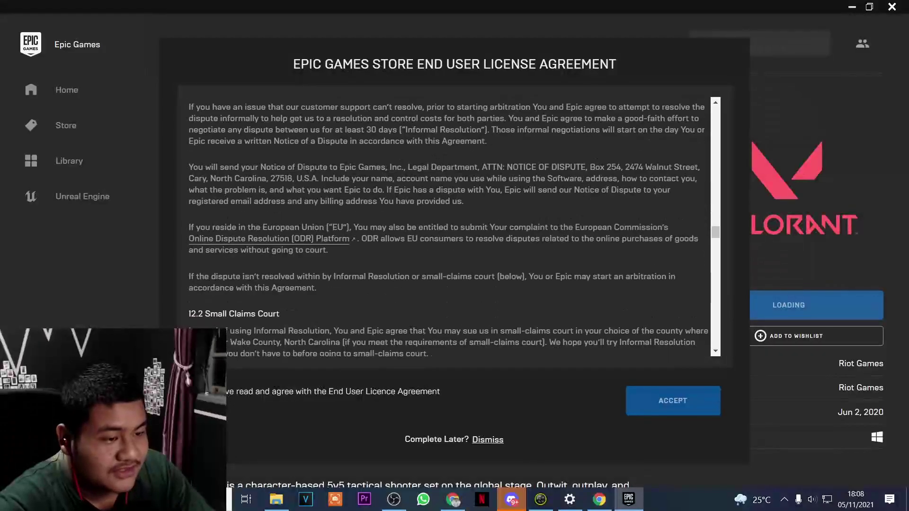
scroll(289, 297, "down", 5)
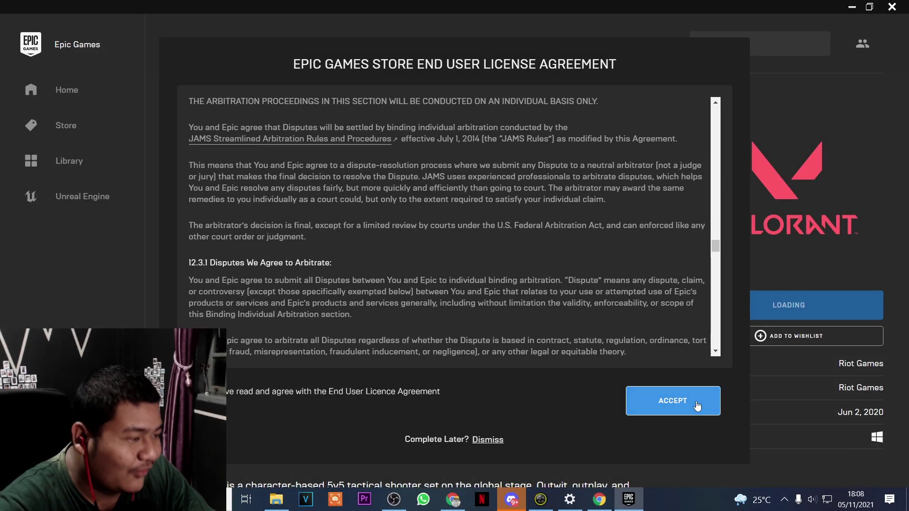
left_click(698, 400)
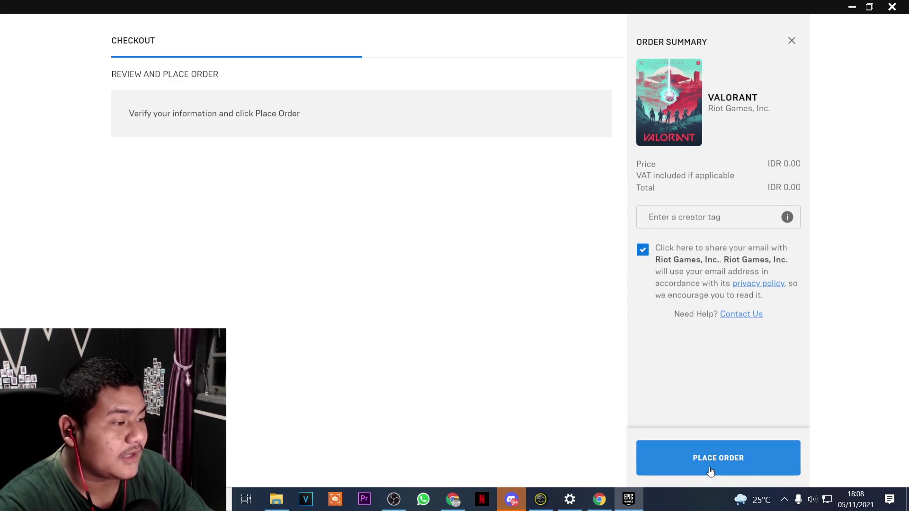
Place the free IDR 0.00 VALORANT order and install it to the default Epic Games folder
left_click(707, 450)
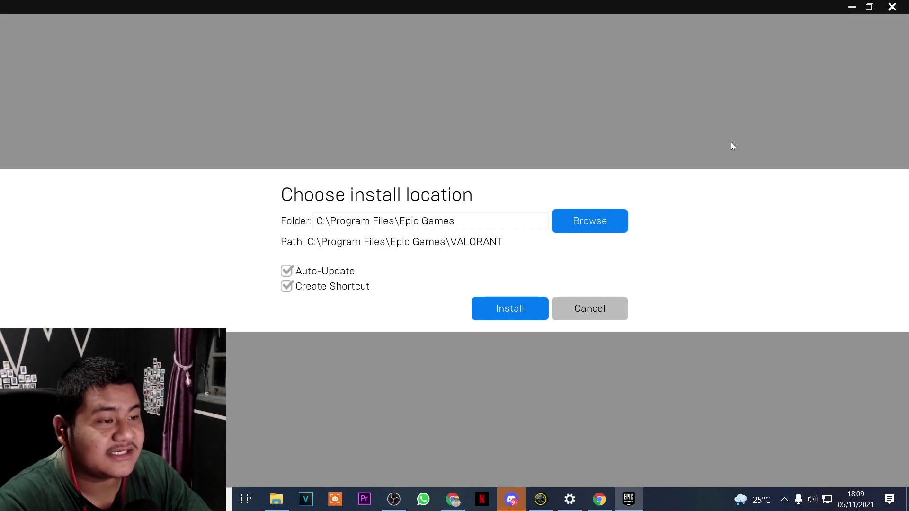
left_click(513, 308)
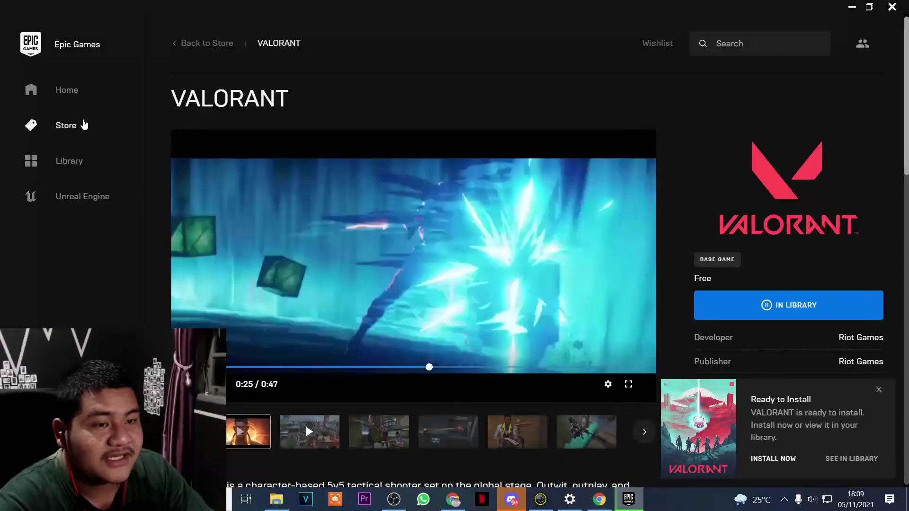
Follow VALORANT's download progress in the Library until the tile offers Launch
left_click(82, 160)
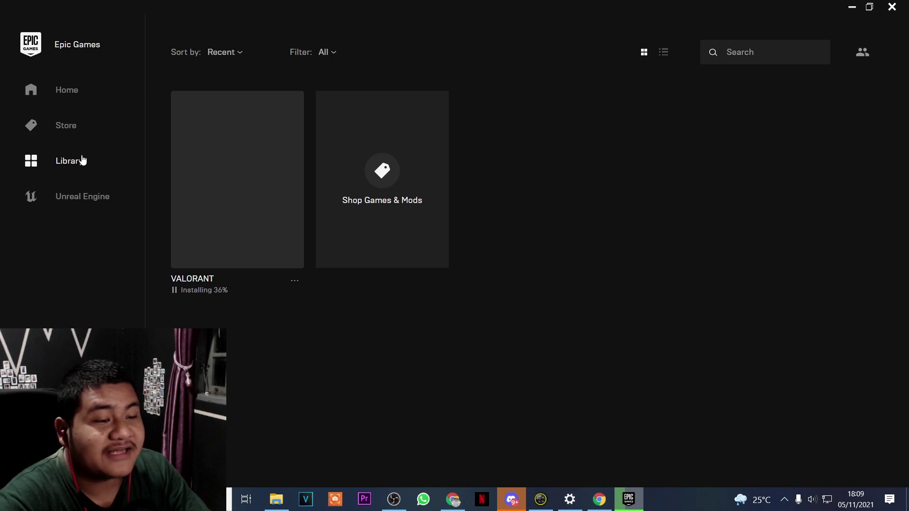
left_click(199, 290)
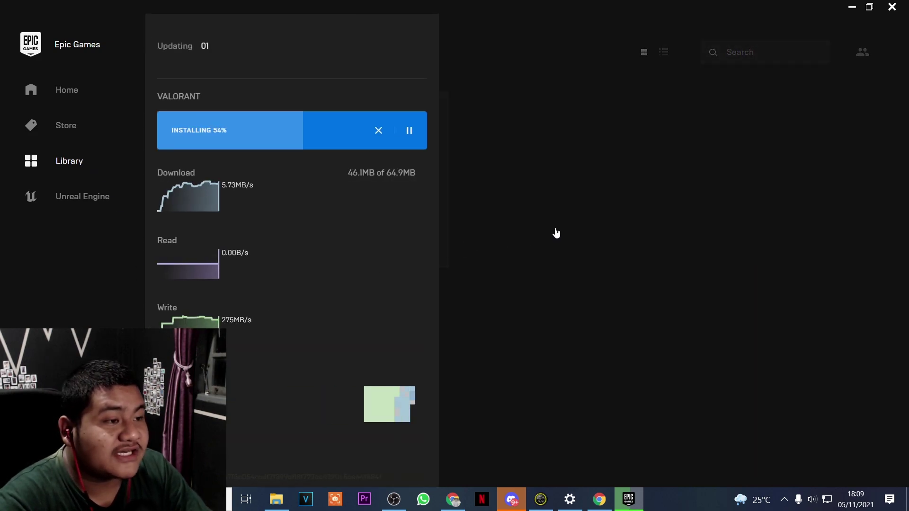
left_click(455, 262)
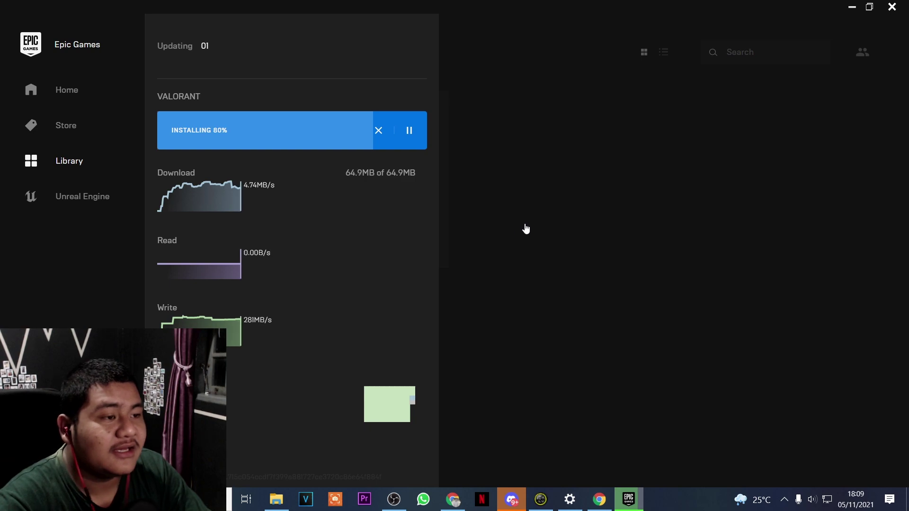
left_click(523, 229)
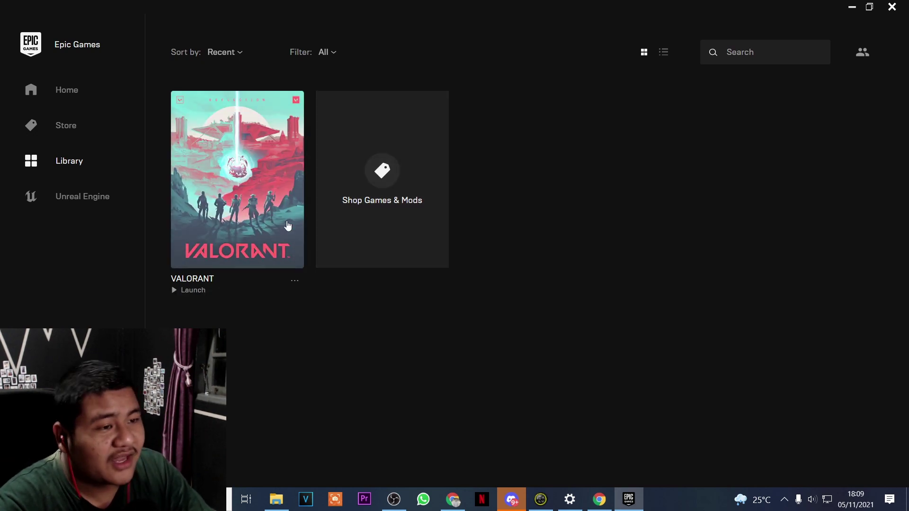
Launch VALORANT from the Library, then close the Riot 'unavailable on this OS' sign-in window
left_click(218, 165)
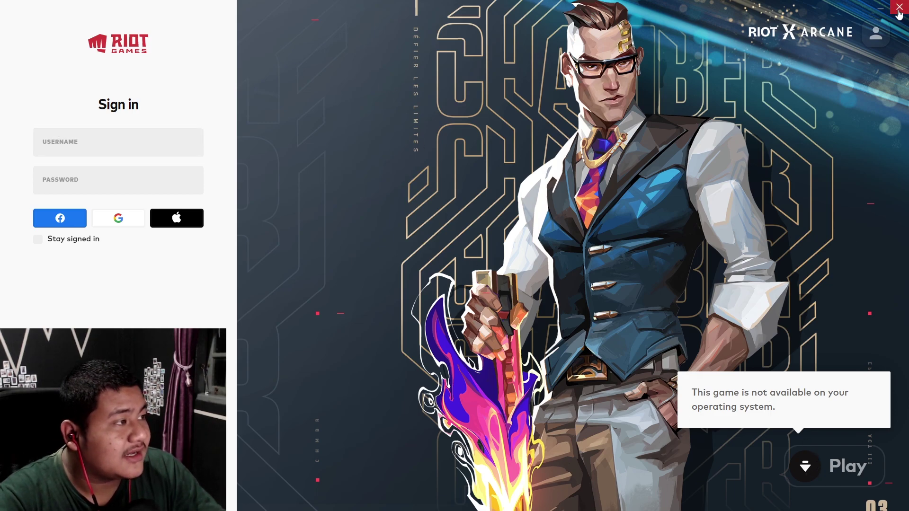
left_click(898, 11)
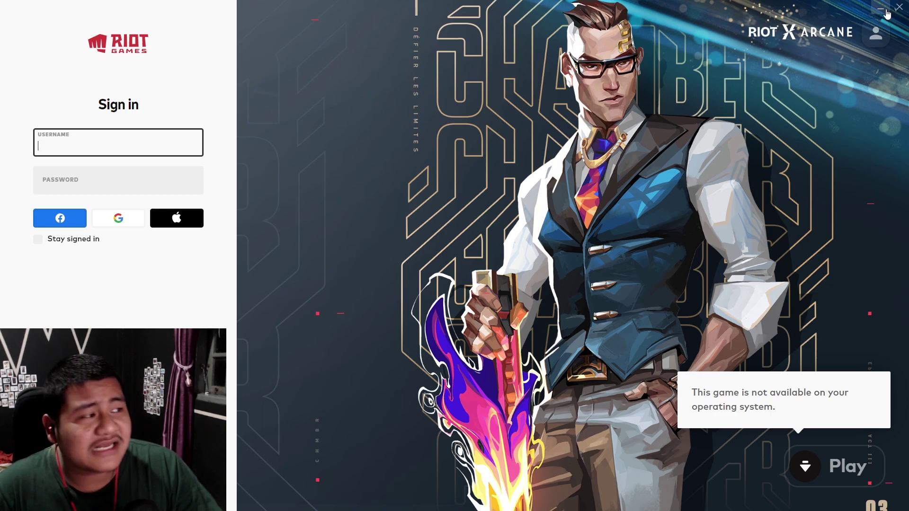
left_click(881, 9)
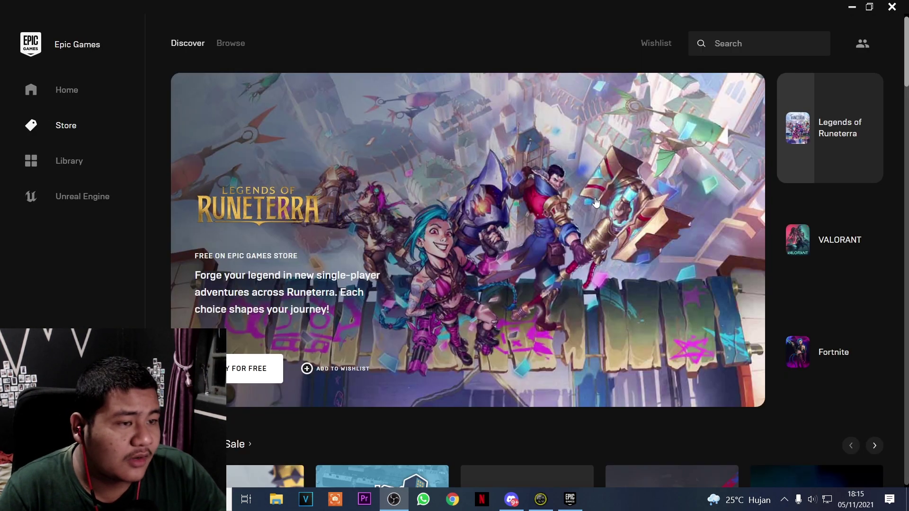
Relaunch VALORANT from its cover in the Library
left_click(122, 163)
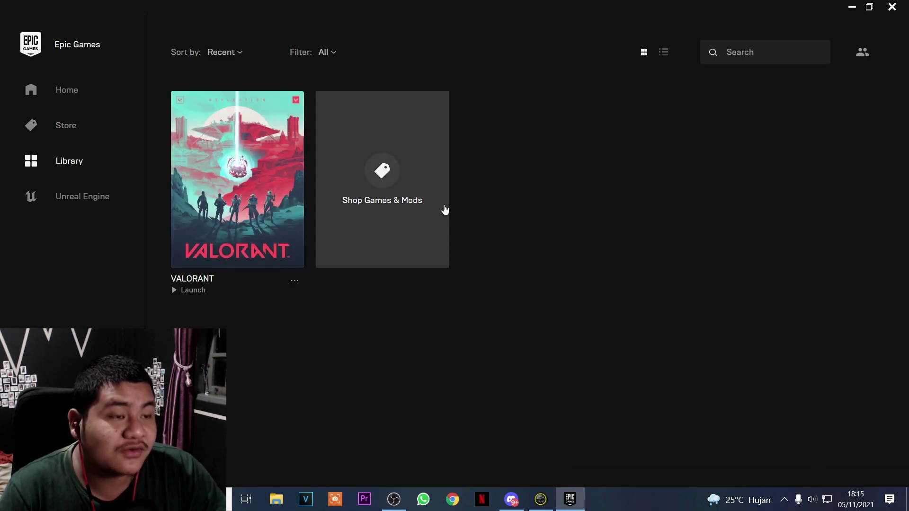
left_click(259, 162)
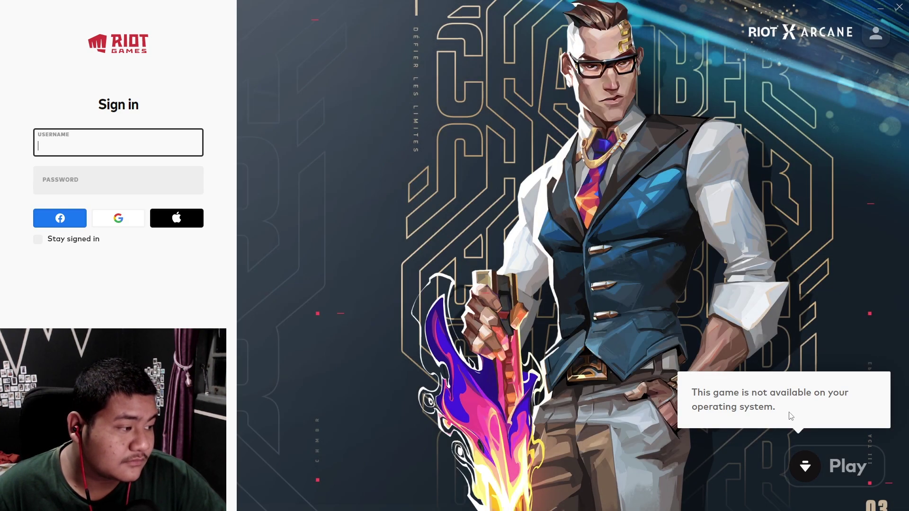
Leave the Riot sign-in screen and bring a new Google Chrome tab forward
left_click(793, 418)
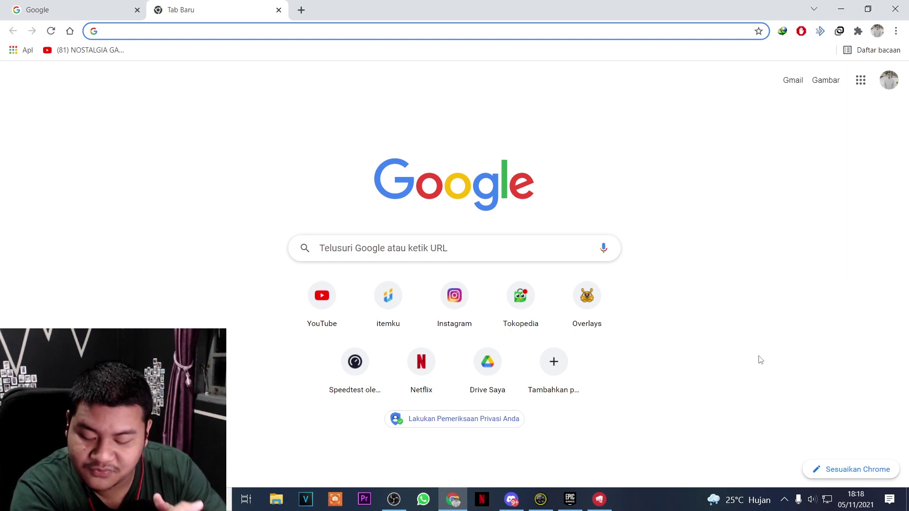
Load YouTube from the shortcut tile in the new Chrome tab
left_click(321, 294)
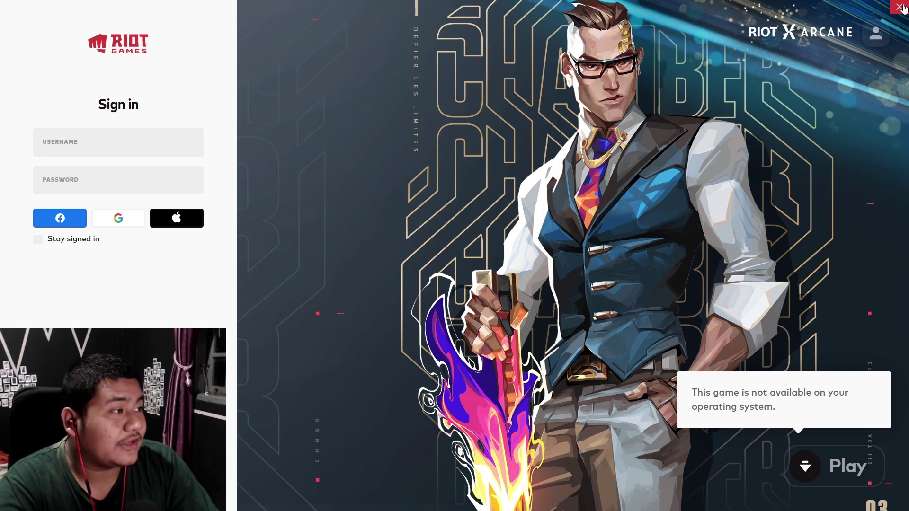
Close the Riot Client and open Task Manager through Windows search
left_click(898, 7)
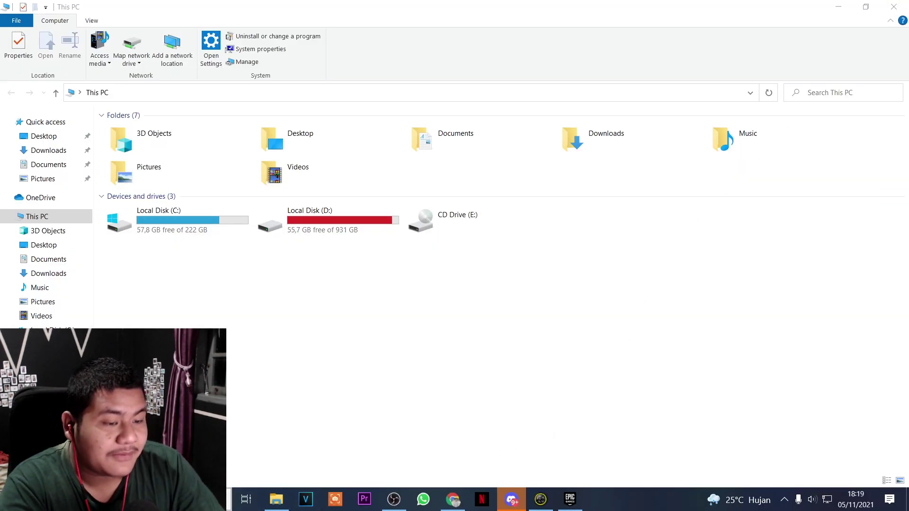
key("super+s")
type("ta")
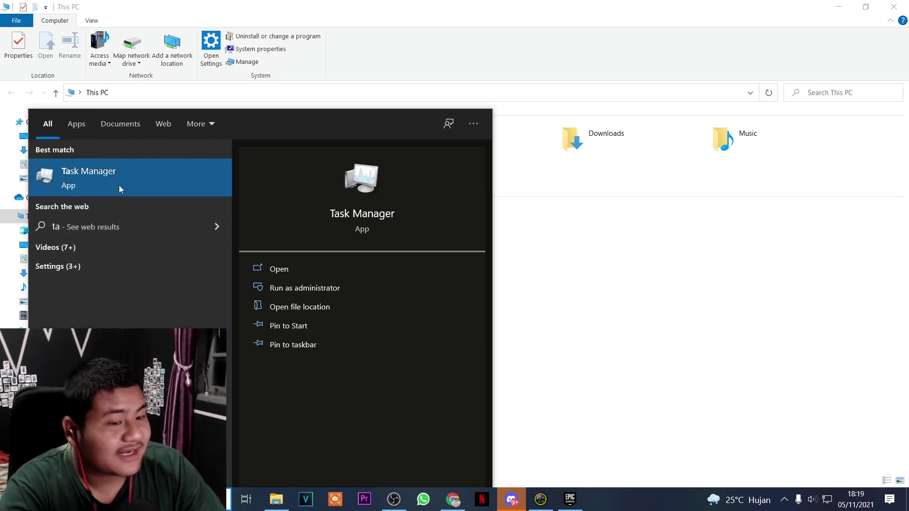
left_click(119, 189)
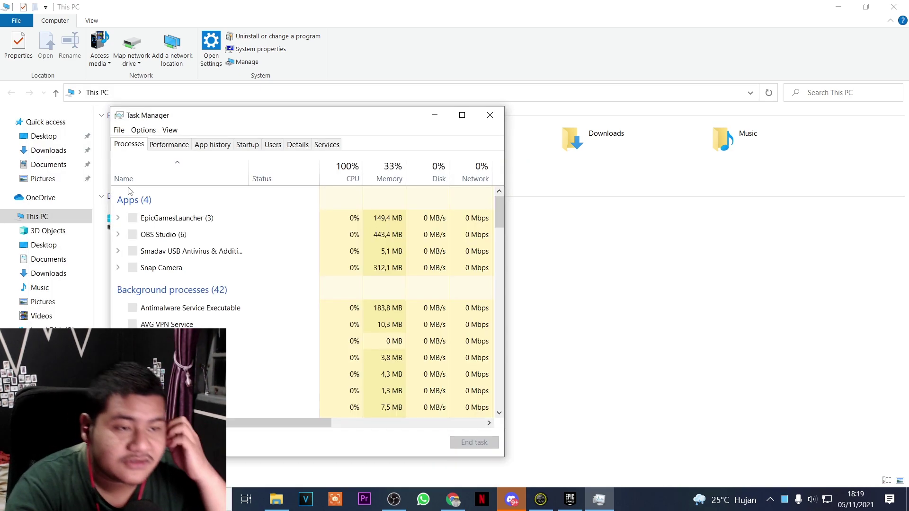
Maximize Task Manager and end the EpicGamesLauncher process
left_click(462, 115)
scroll(71, 293, "down", 2)
scroll(71, 287, "up", 2)
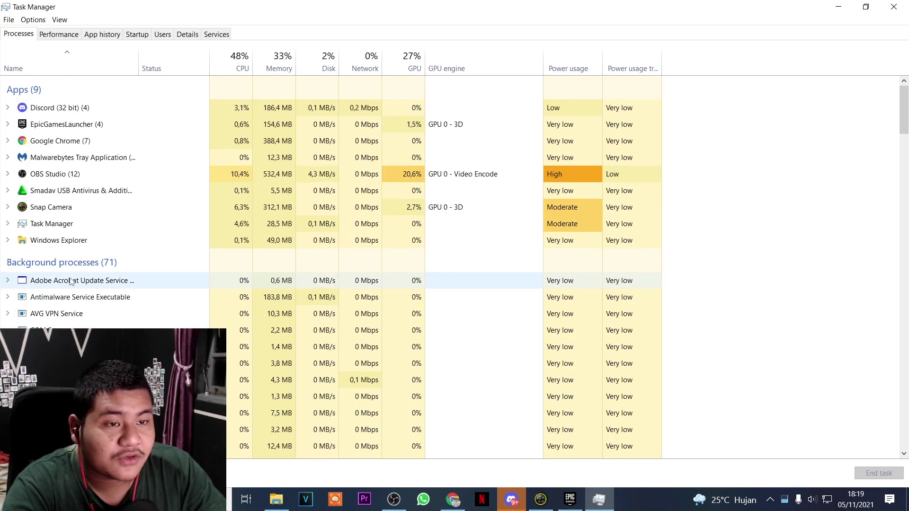
scroll(88, 244, "down", 4)
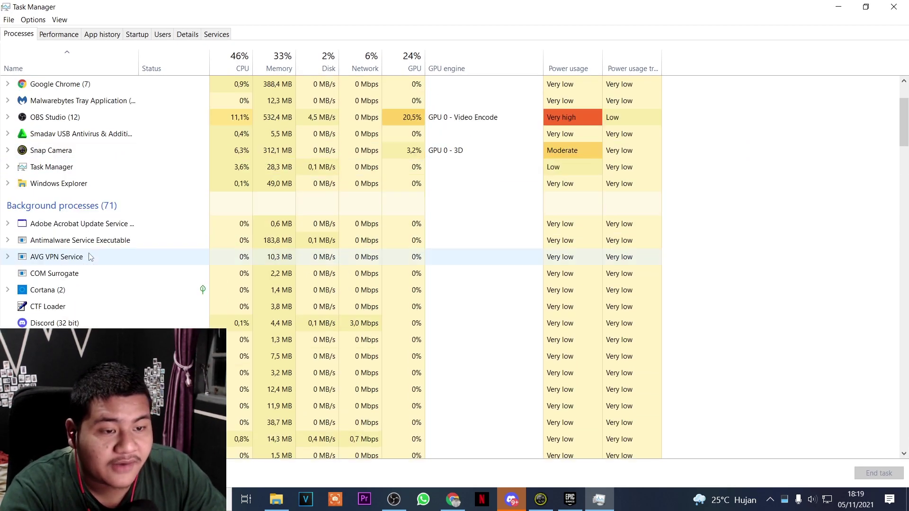
scroll(87, 244, "down", 12)
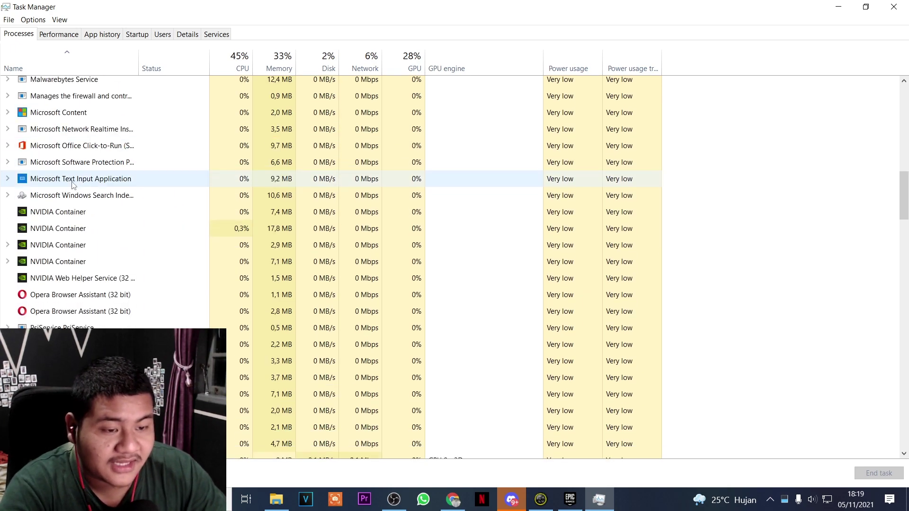
scroll(71, 185, "down", 1)
scroll(71, 184, "down", 5)
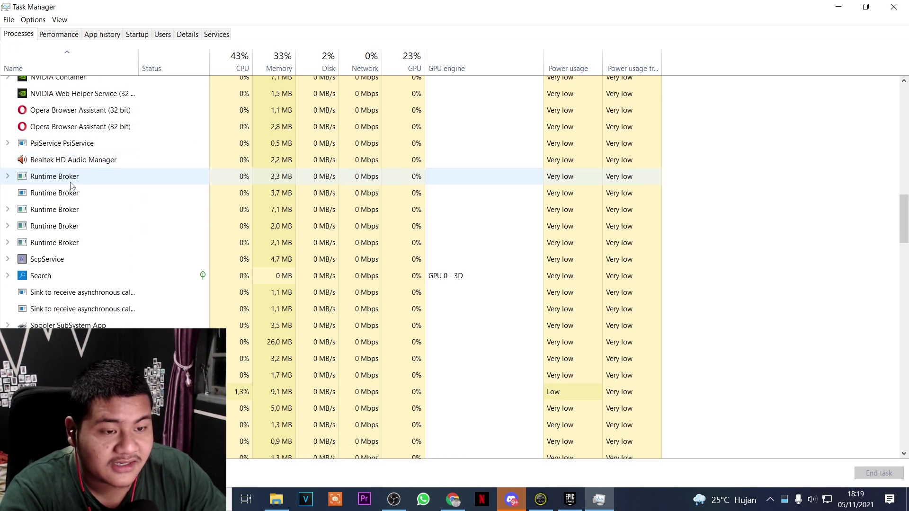
scroll(71, 185, "down", 3)
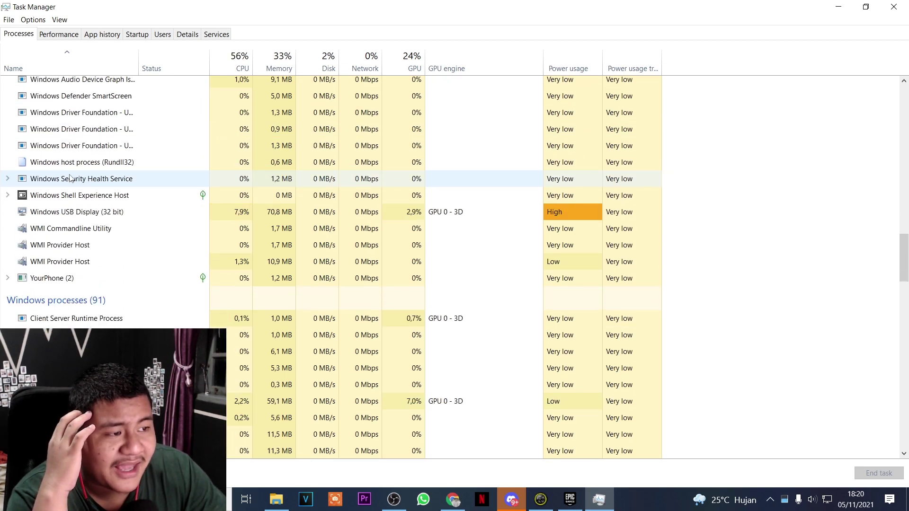
scroll(71, 178, "down", 3)
scroll(71, 178, "up", 1)
scroll(856, 350, "up", 20)
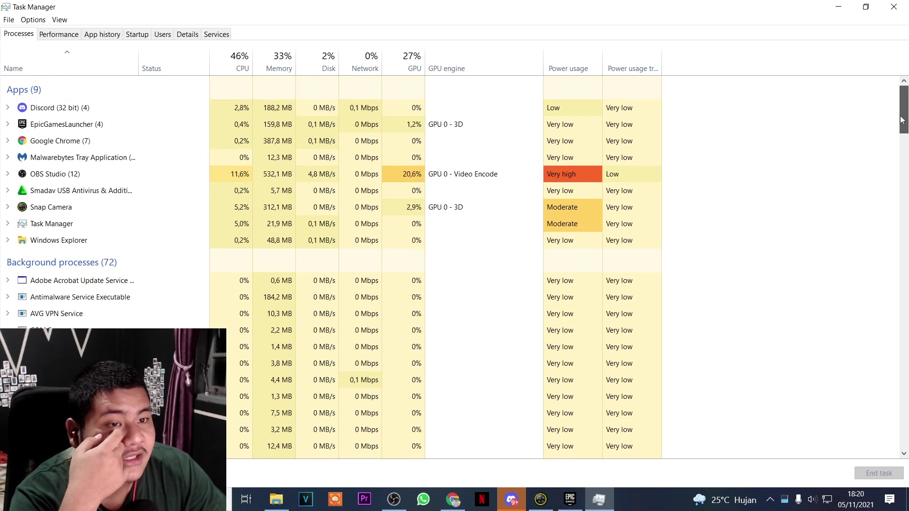
right_click(209, 130)
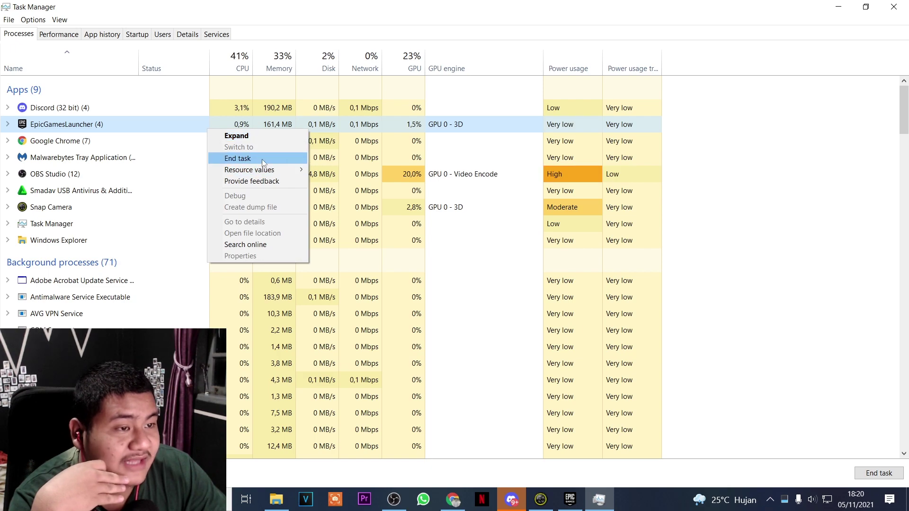
left_click(256, 158)
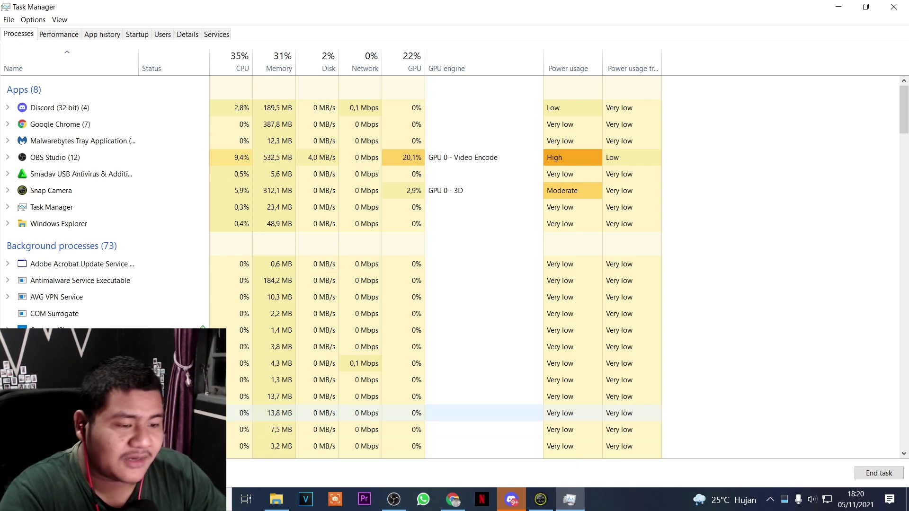
Open the %localappdata% folder through the Run dialog and maximize the Explorer window
key("super")
type("run")
left_click(354, 166)
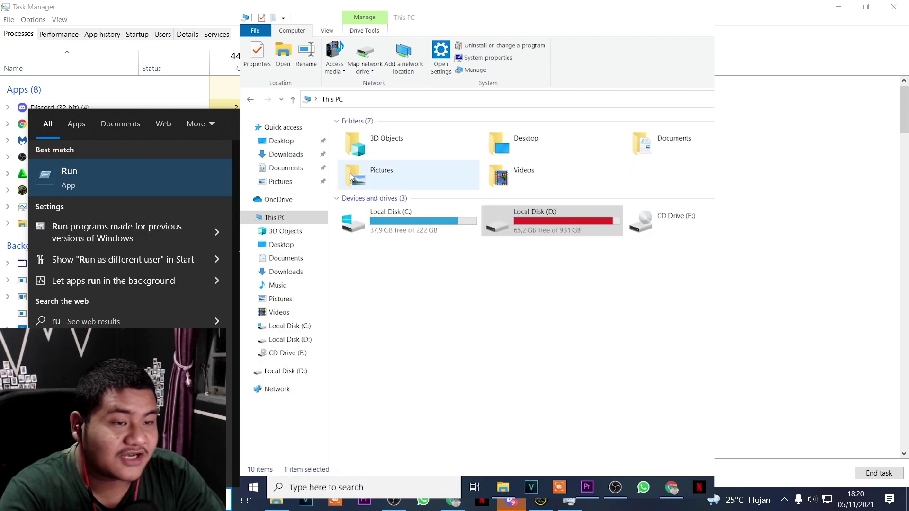
left_click(441, 414)
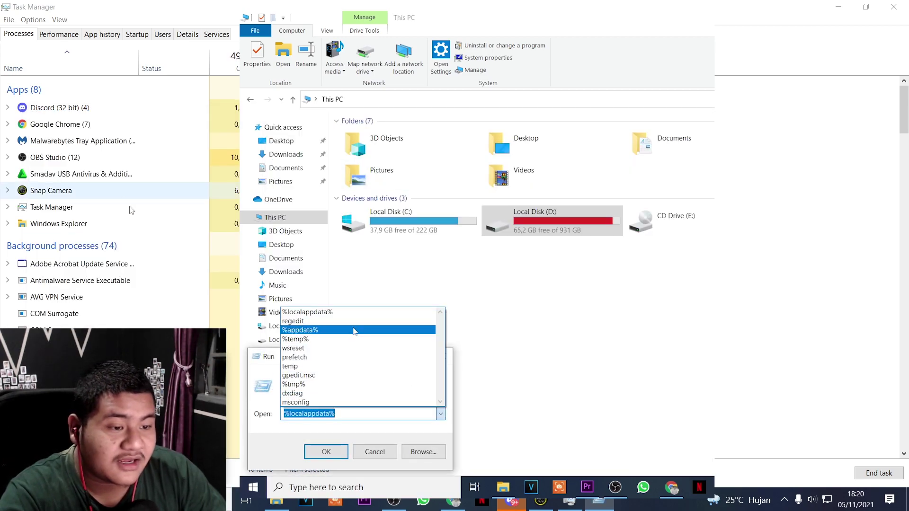
left_click(335, 450)
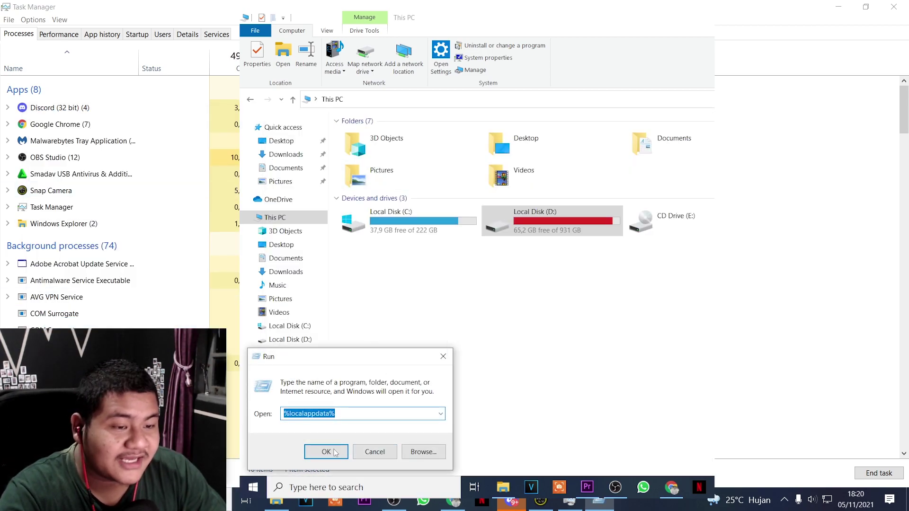
left_click(334, 451)
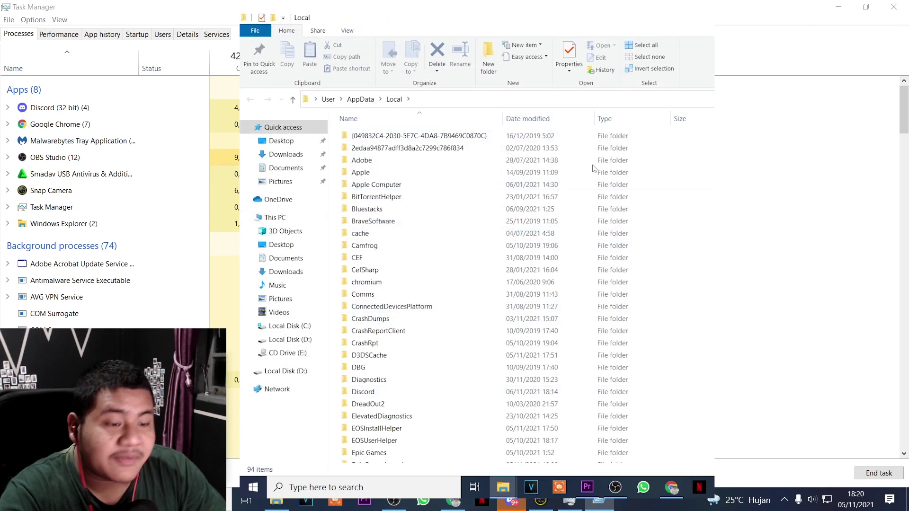
key("super+Up")
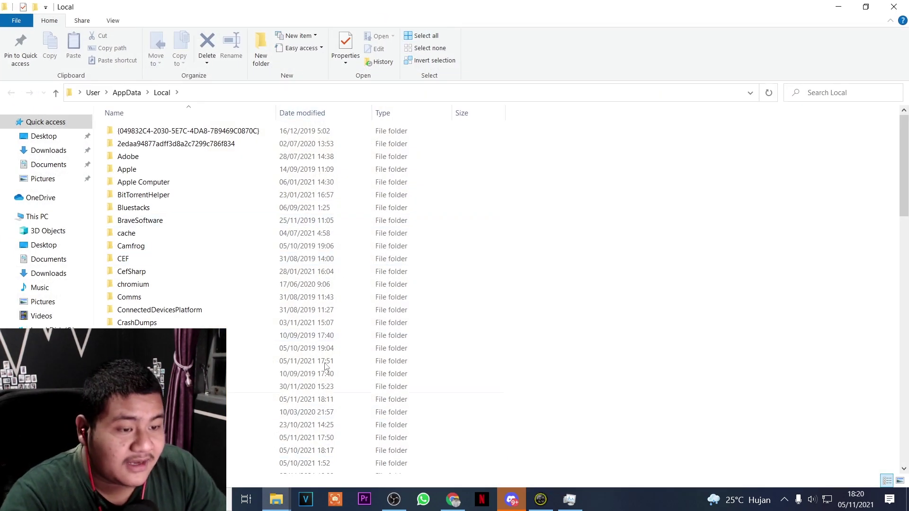
Browse the Epic Games subfolders Epic Online Services and EOSOverlay, return to Local, and open Riot Games
double_click(239, 462)
double_click(345, 143)
key("alt+Left")
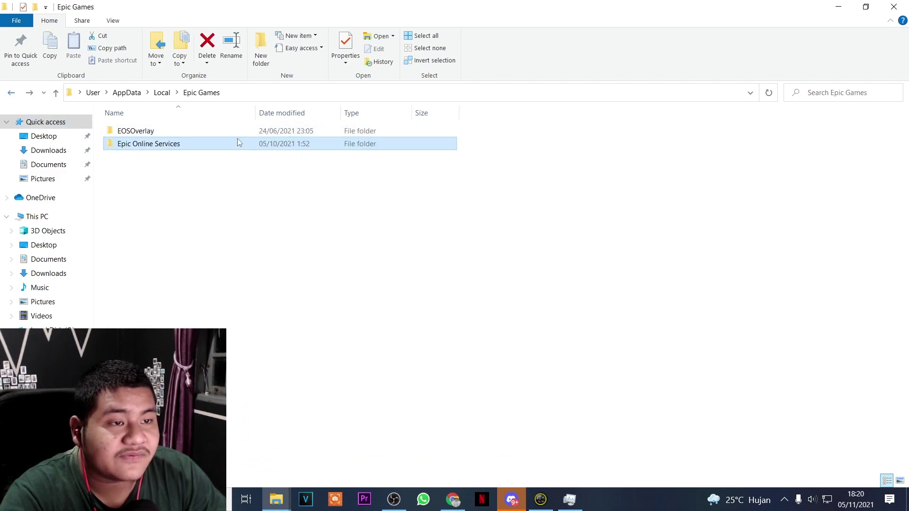
double_click(238, 132)
left_click(13, 94)
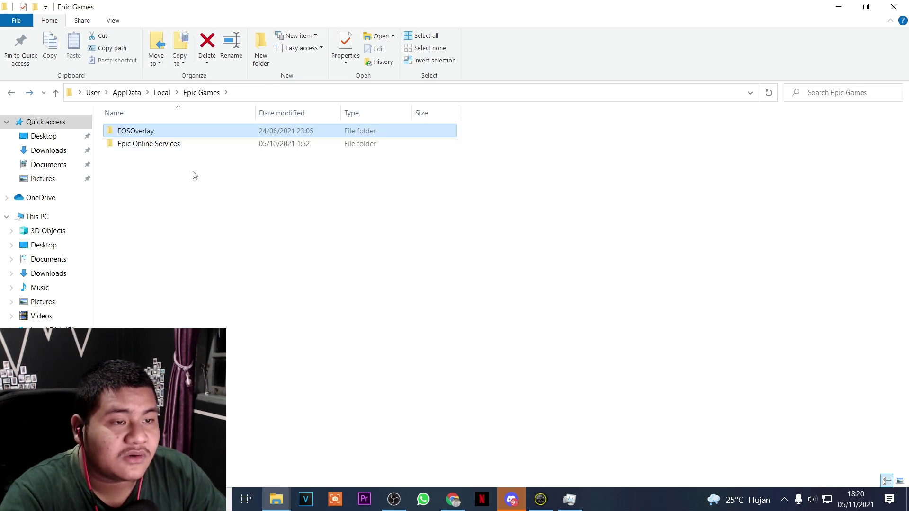
left_click(12, 95)
scroll(320, 255, "down", 13)
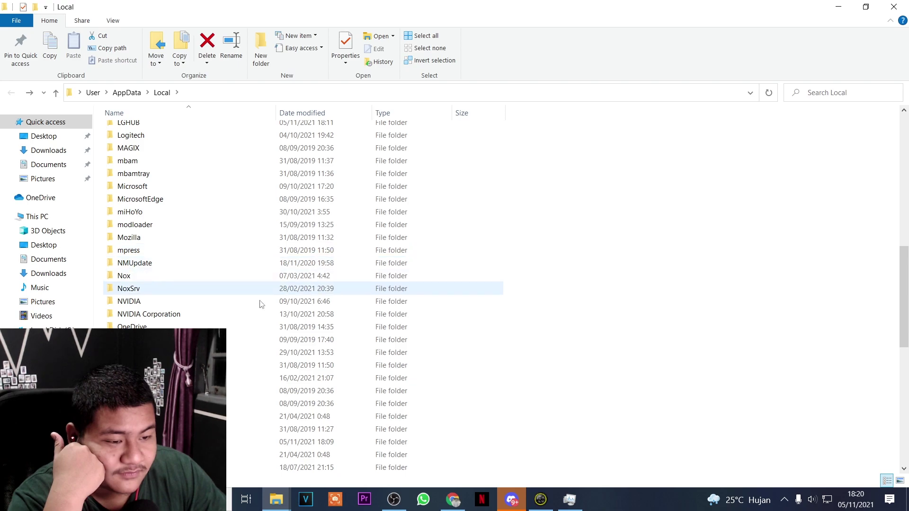
left_click(220, 441)
key("Return")
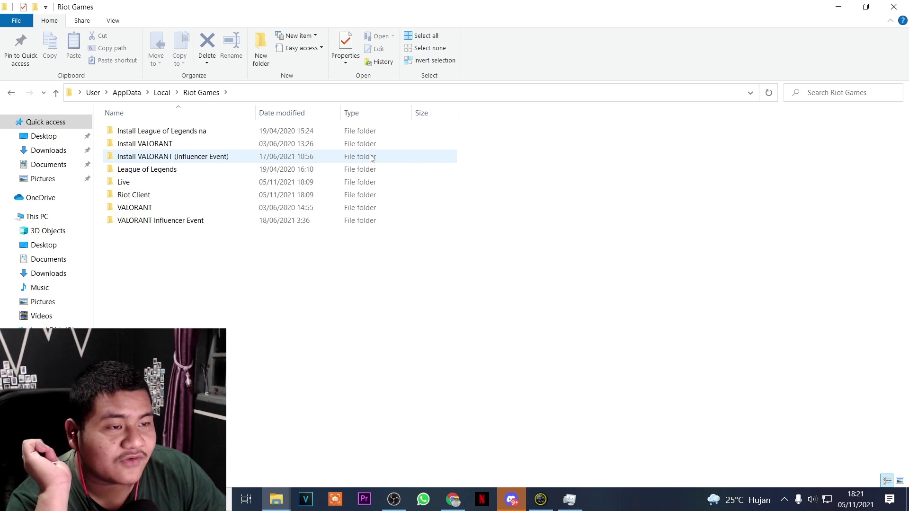
Open the VALORANT folder's Logs subfolder, find it empty, and return to Riot Games
left_click(271, 207)
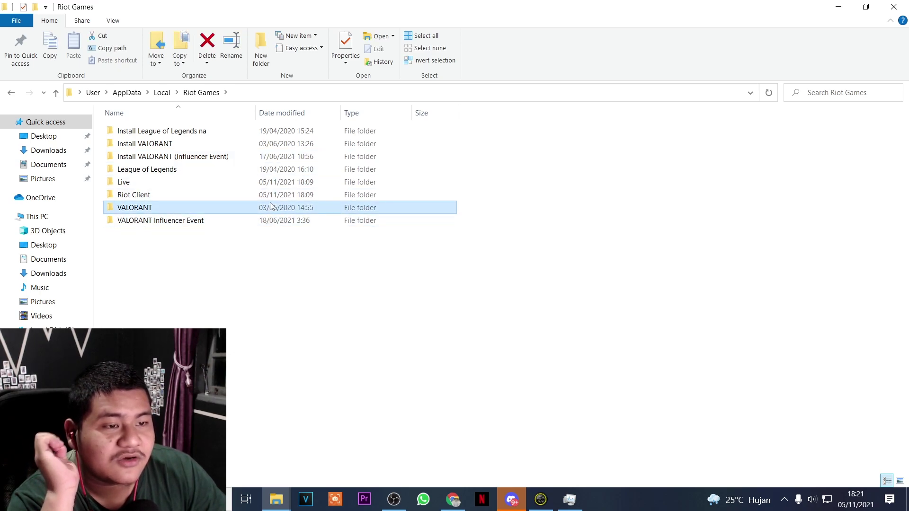
double_click(271, 207)
double_click(170, 132)
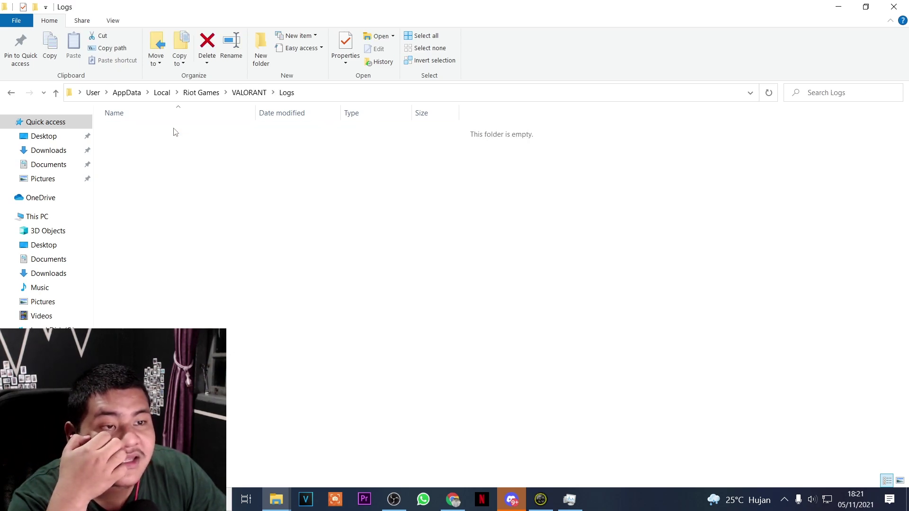
left_click(11, 92)
left_click(10, 93)
Check the combined Properties of all eight Riot Games subfolders, then go back to Local
left_click_drag(226, 277, 239, 158)
right_click(239, 158)
left_click(332, 478)
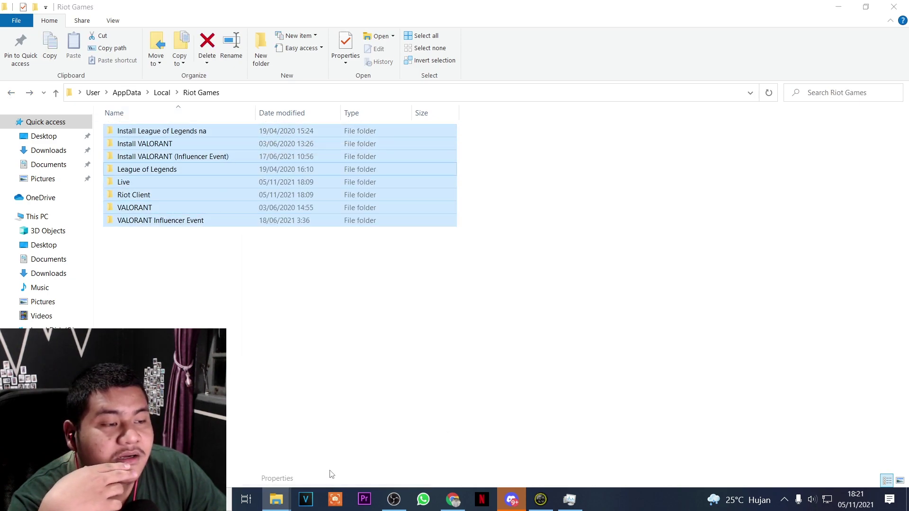
left_click(436, 175)
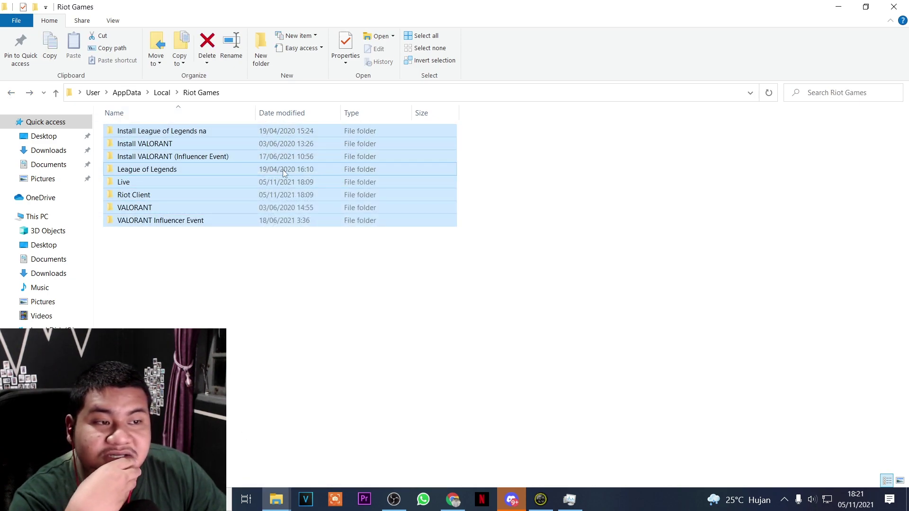
left_click(9, 93)
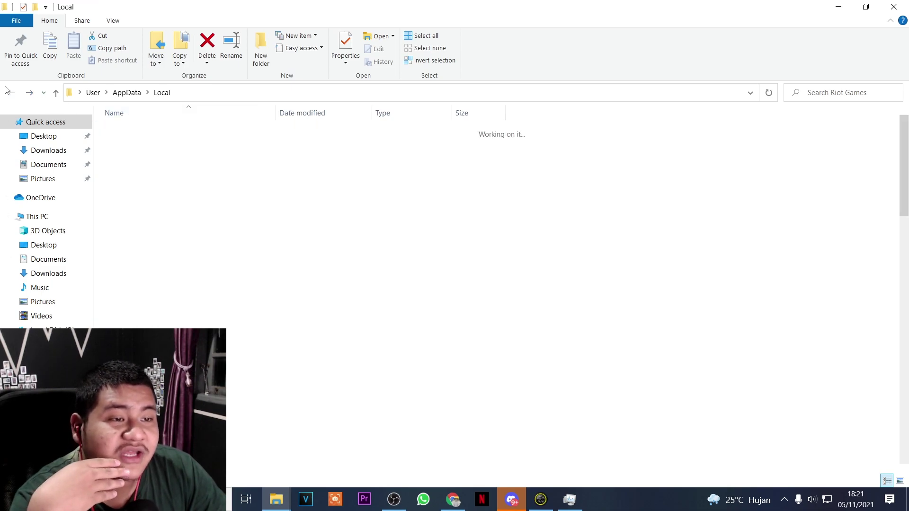
Delete everything inside Local\VALORANT\Saved\Config
scroll(218, 284, "down", 11)
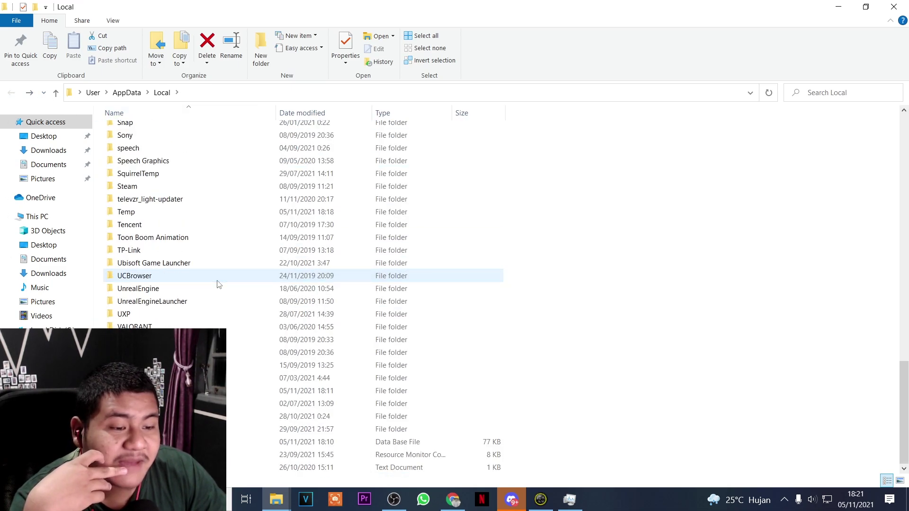
double_click(222, 326)
left_click(251, 136)
double_click(251, 136)
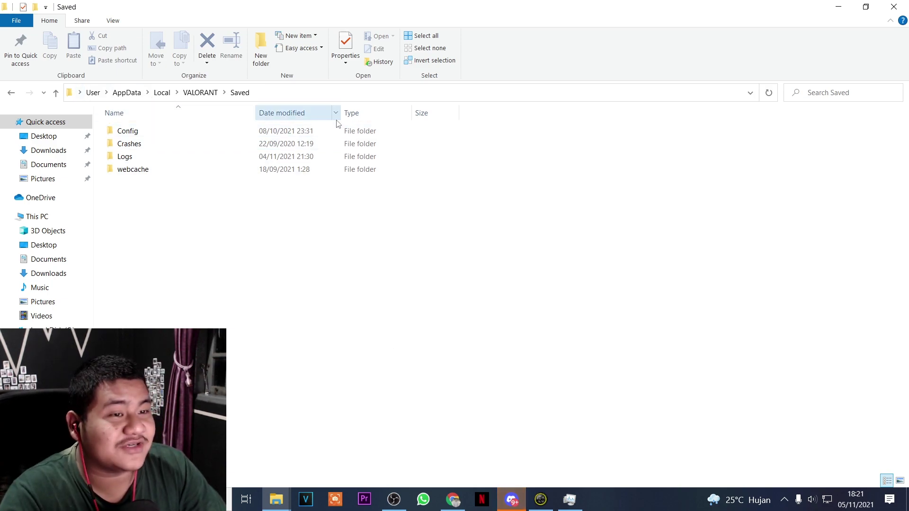
double_click(326, 131)
left_click_drag(320, 337, 290, 120)
key("Delete")
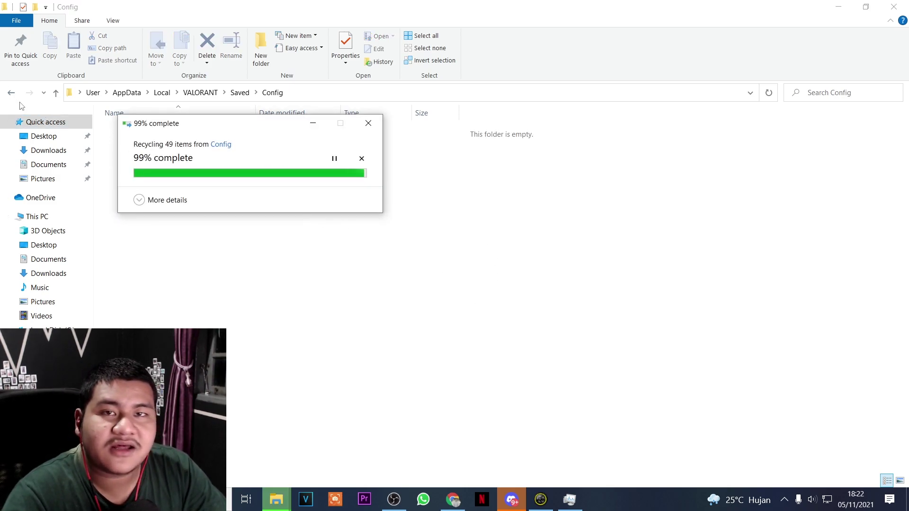
Delete all 13 log files in Saved\Logs and restore down the Explorer window
left_click(12, 93)
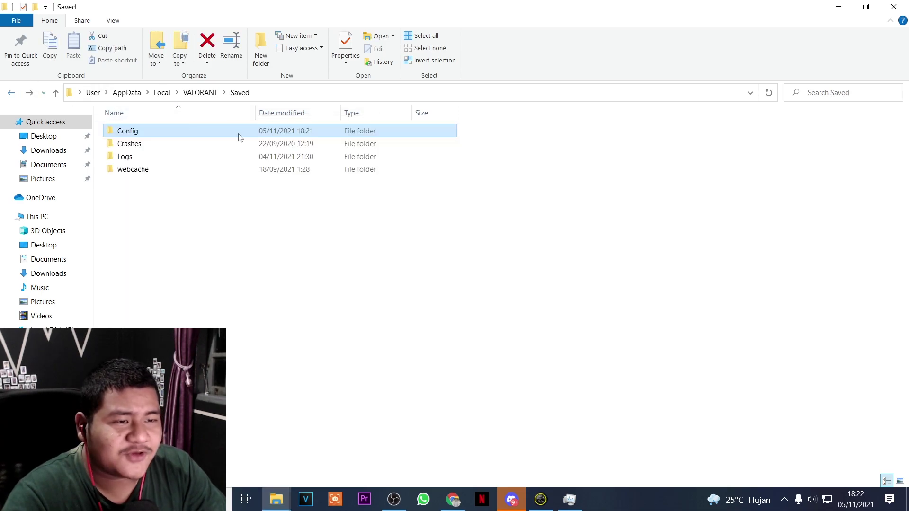
double_click(246, 157)
left_click_drag(277, 343, 292, 131)
key("Delete")
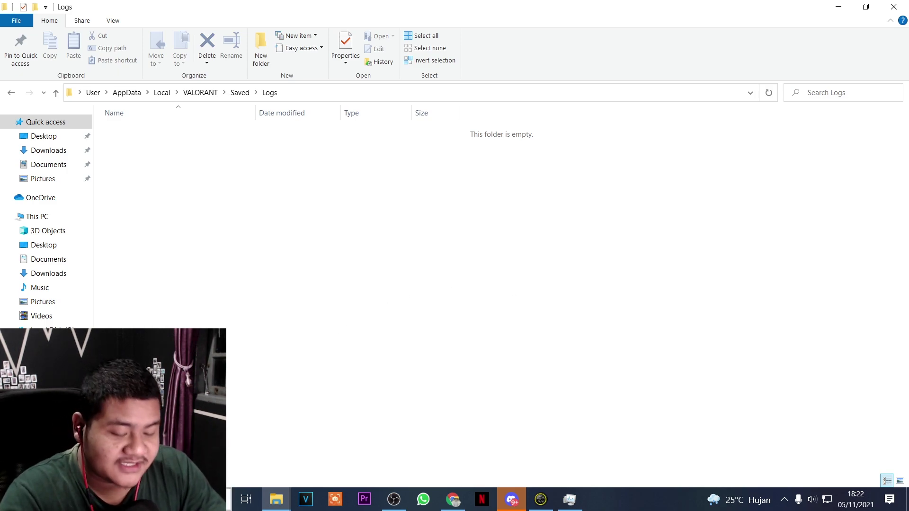
left_click(866, 6)
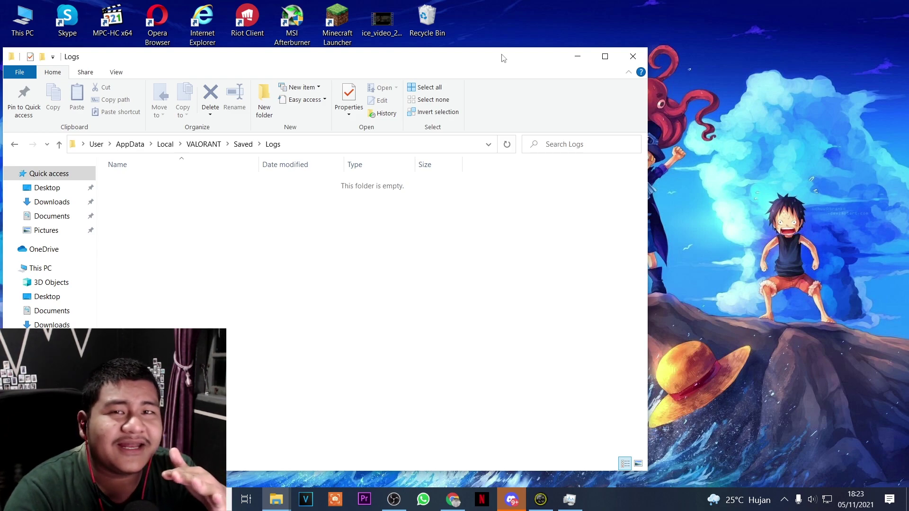
Permanently delete all Recycle Bin contents, first 21 items, then the remaining 15
double_click(423, 27)
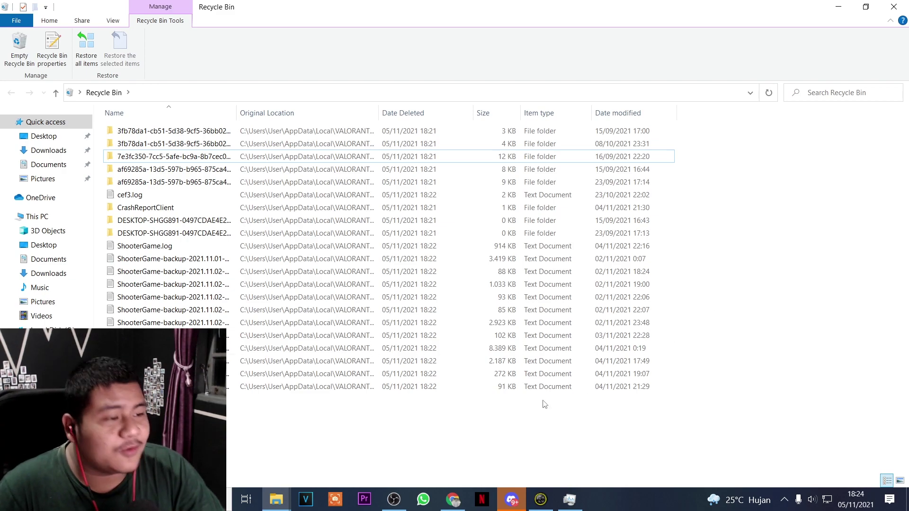
left_click_drag(394, 461, 342, 130)
key("Delete")
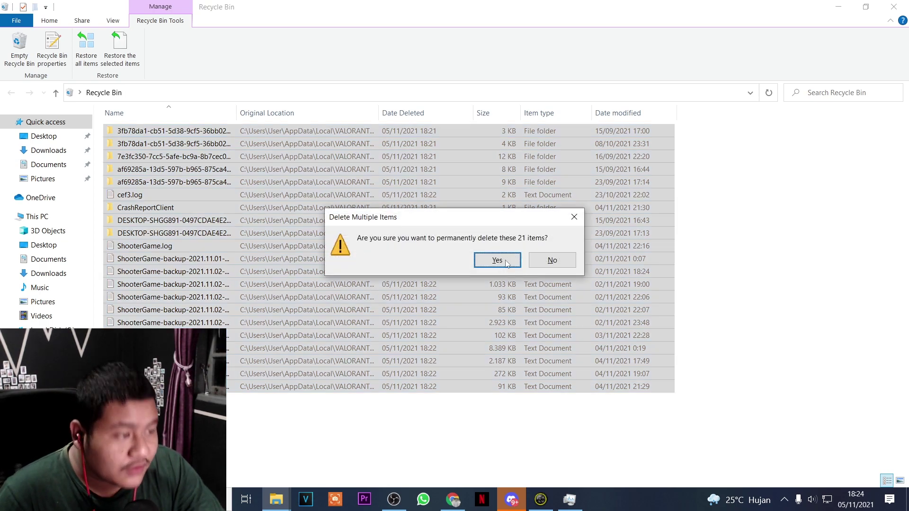
left_click(504, 261)
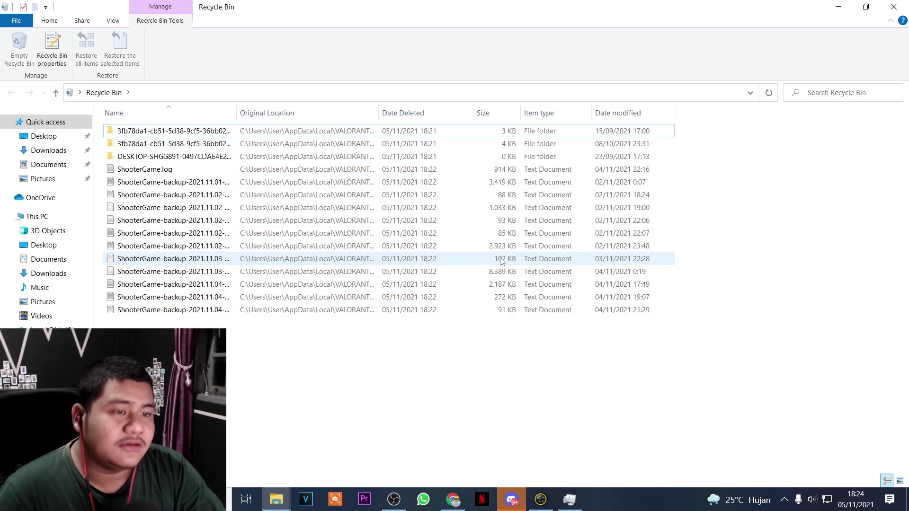
left_click_drag(500, 399, 497, 135)
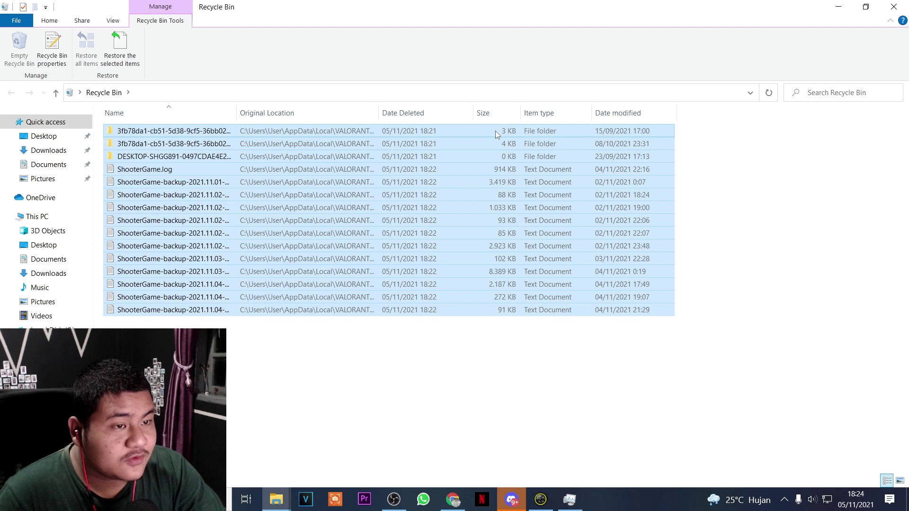
key("Delete")
left_click(494, 260)
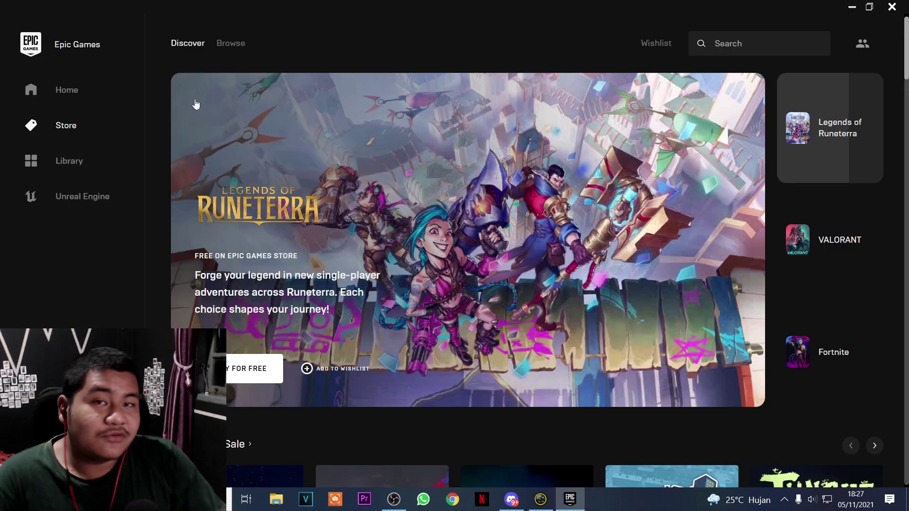
Launch VALORANT from its tile in the Epic Games Library
left_click(70, 160)
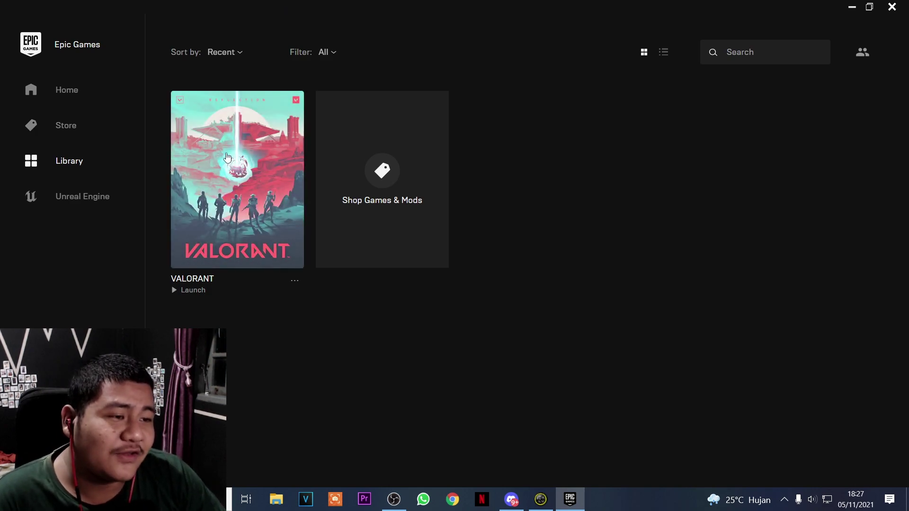
left_click(231, 155)
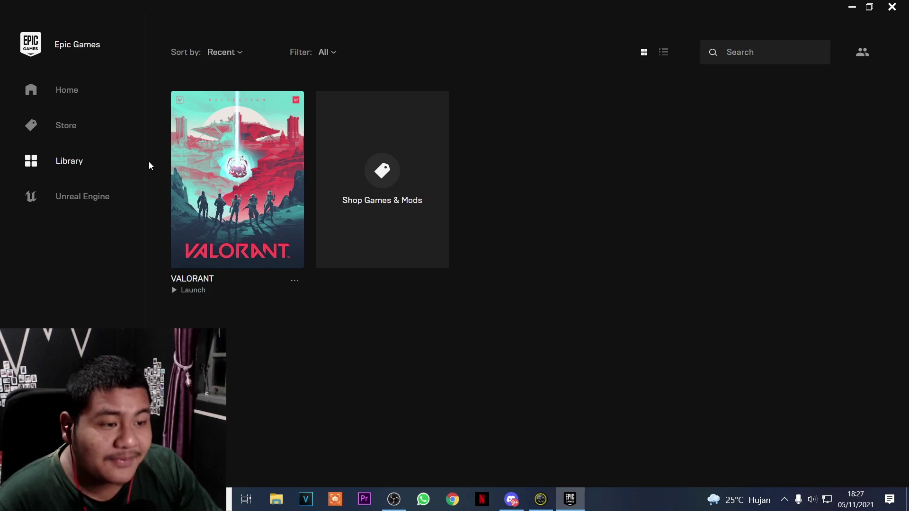
left_click(262, 147)
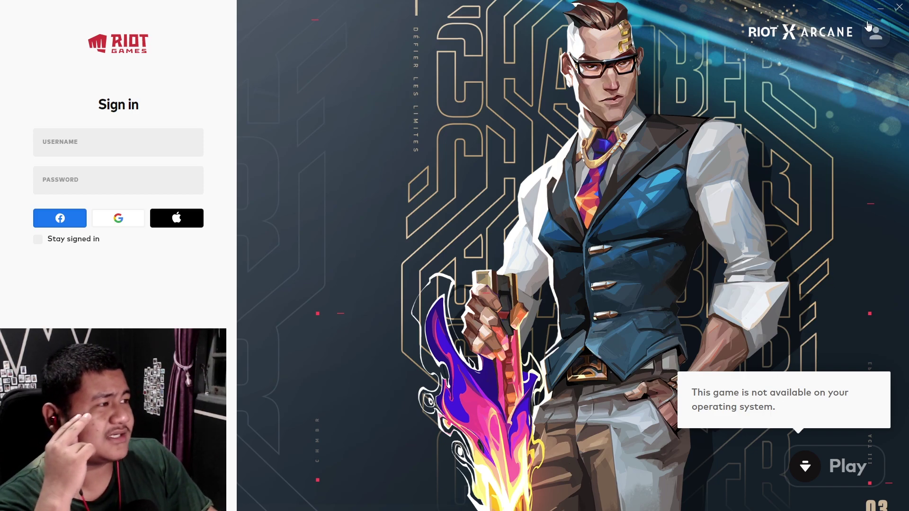
Look inside the Epic Games EOSOverlay folder, go back, and return to the Epic Games launcher
left_click(874, 34)
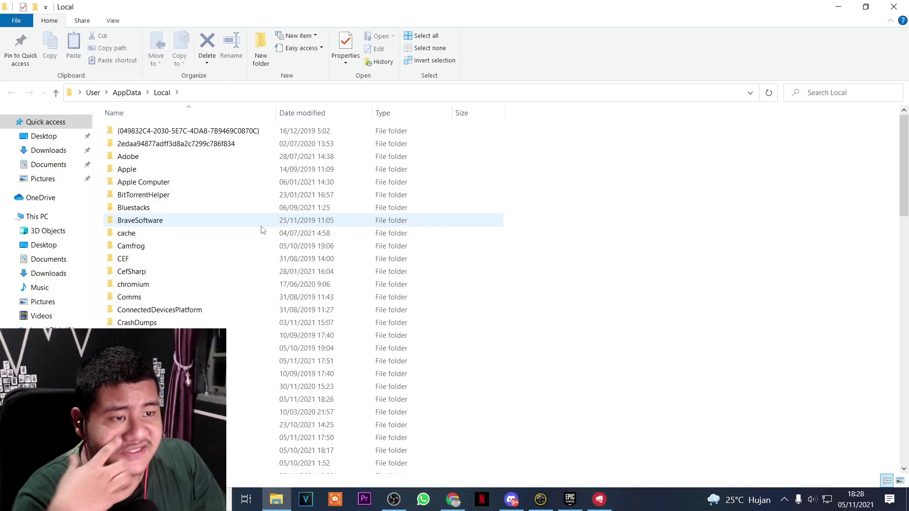
left_click(282, 132)
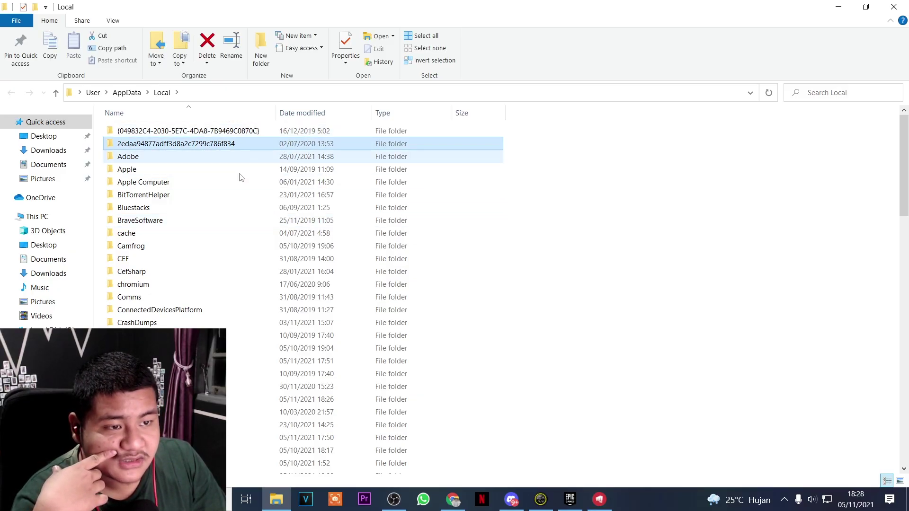
scroll(146, 264, "down", 4)
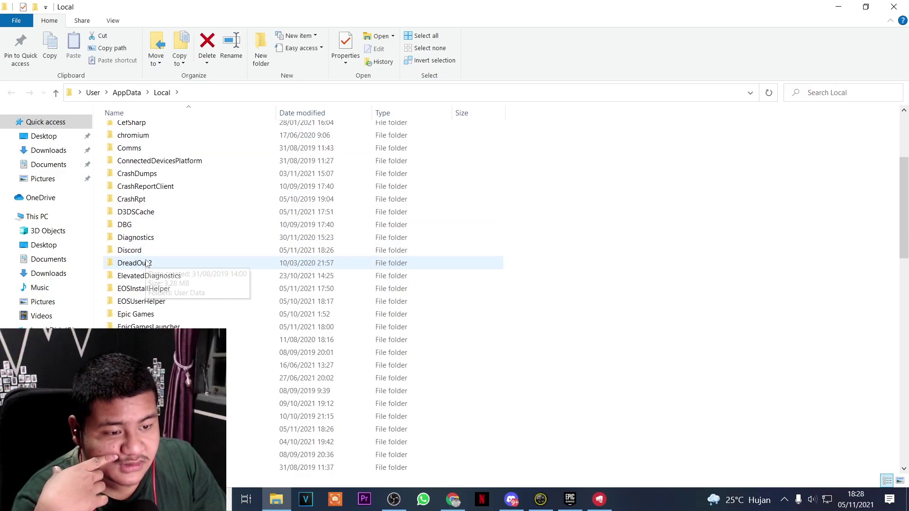
double_click(166, 313)
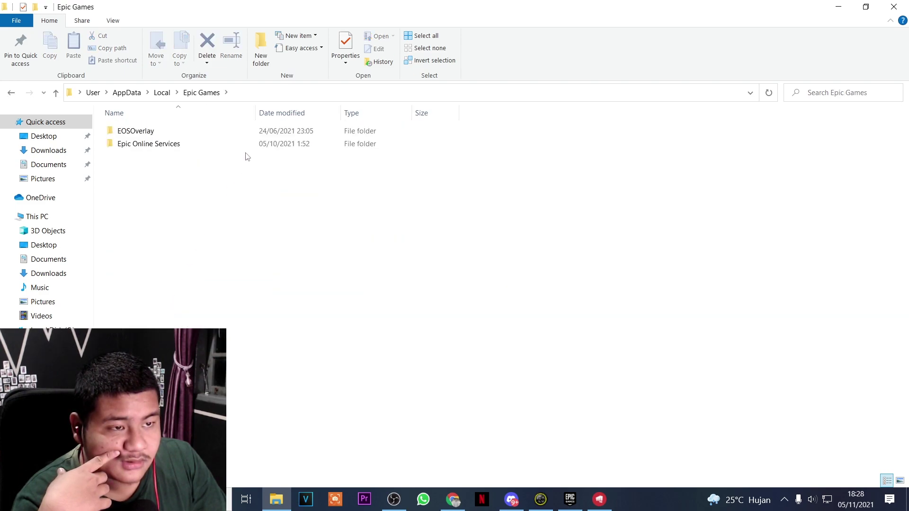
double_click(263, 131)
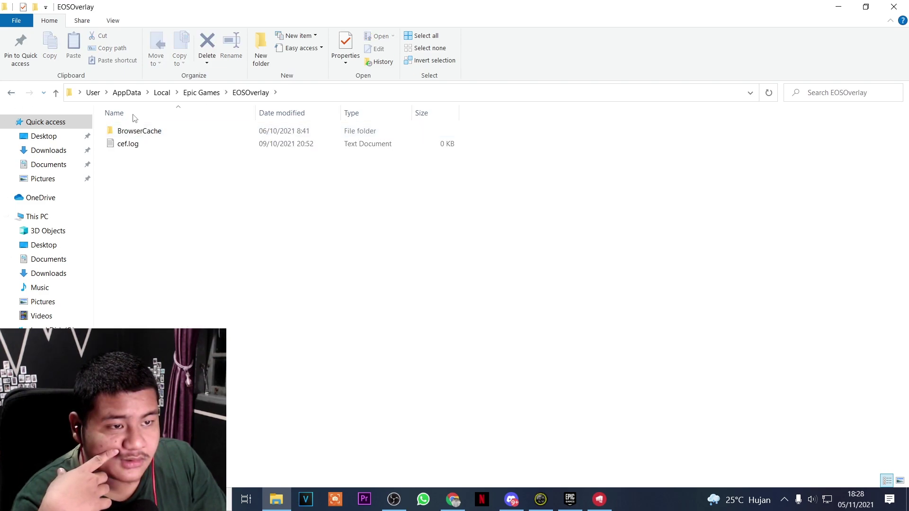
left_click(11, 93)
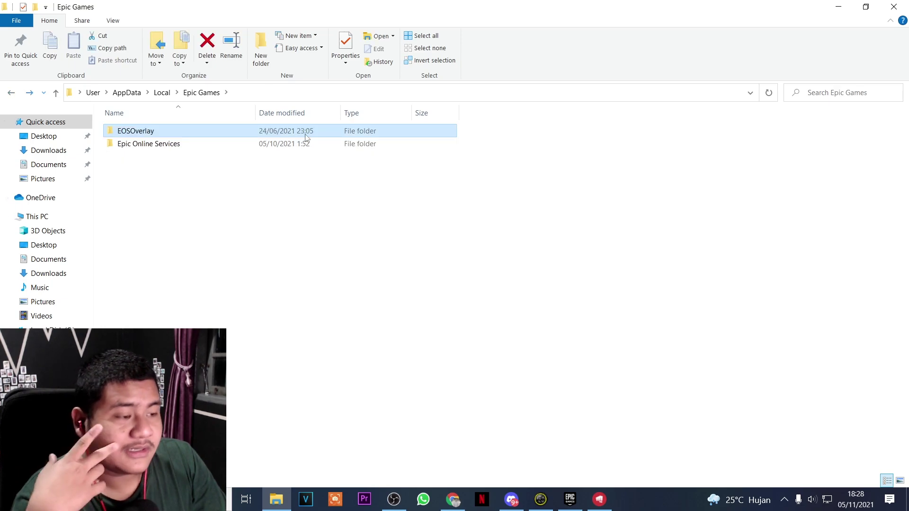
left_click(578, 501)
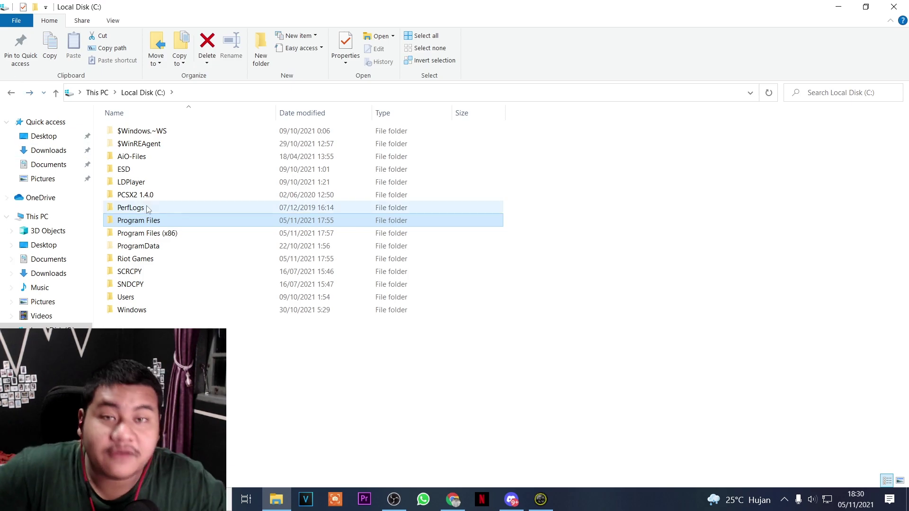
Open C:\Program Files\Epic Games\VALORANT, check .egstore, and run Live.exe to start the Riot installer
double_click(166, 221)
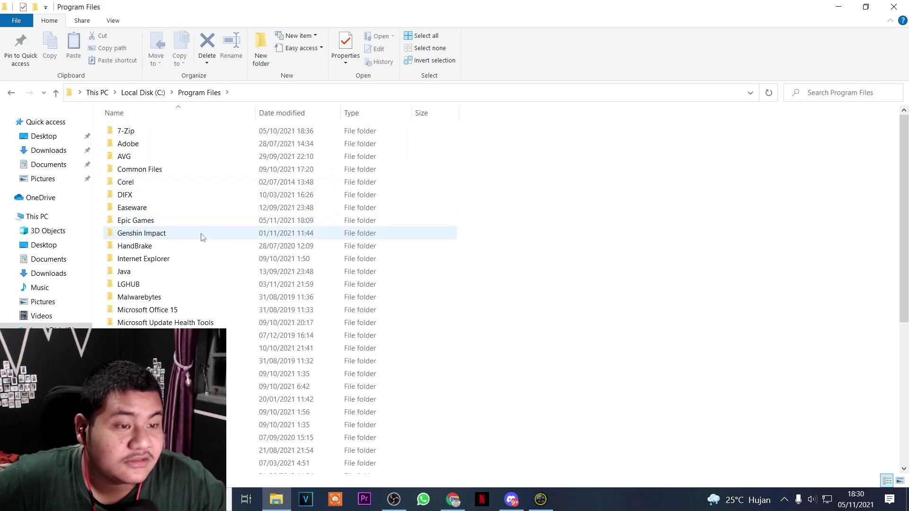
double_click(166, 220)
left_click(214, 131)
double_click(214, 131)
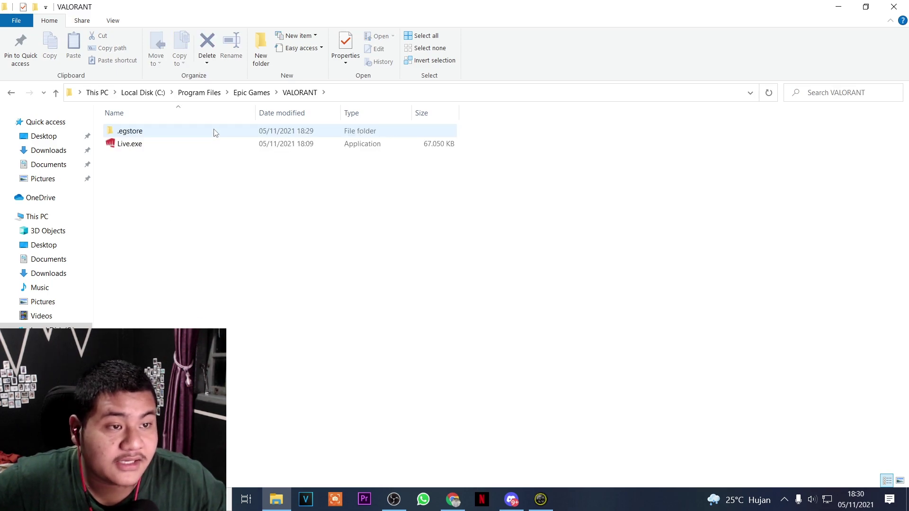
double_click(214, 132)
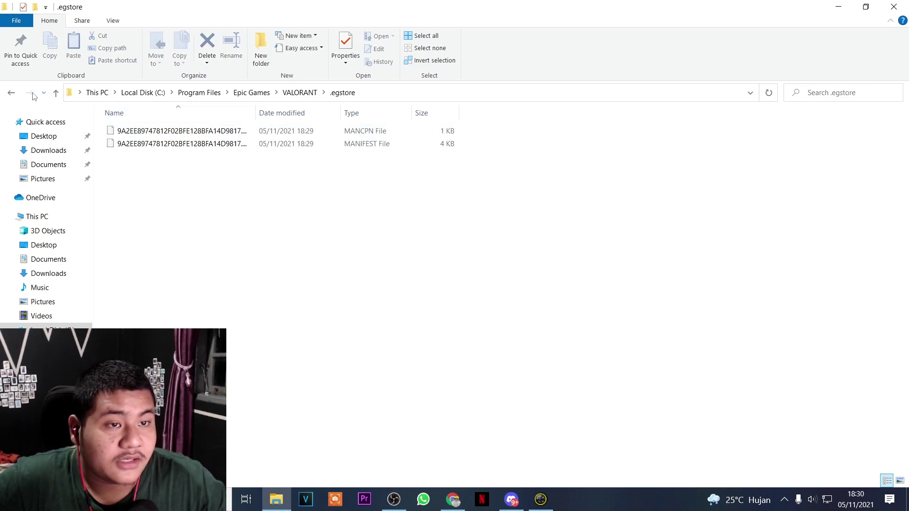
left_click(10, 92)
left_click(193, 143)
double_click(194, 143)
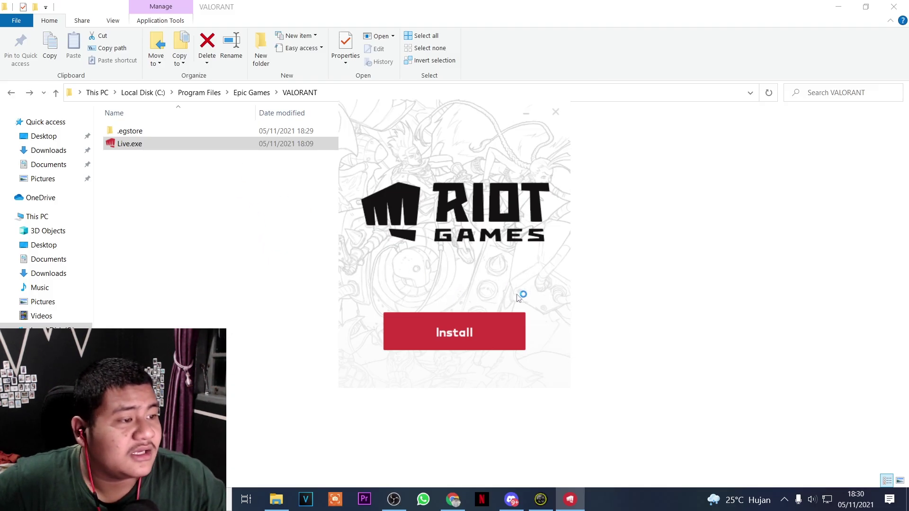
Install VALORANT from the Riot installer and continue past the Riot Client sign-in screen
left_click(456, 327)
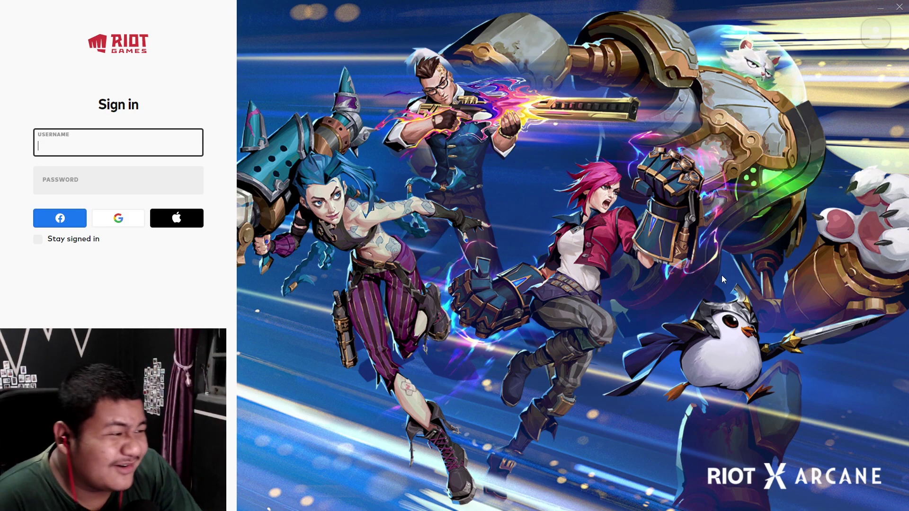
left_click(818, 484)
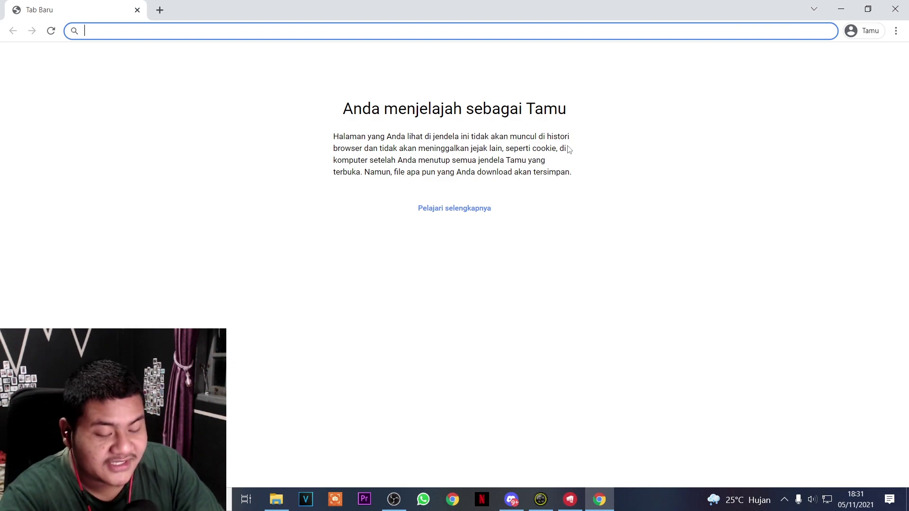
Search Google for 'valorant', open playvalorant.com, and choose PLAY FREE then MAKE ONE
type("val")
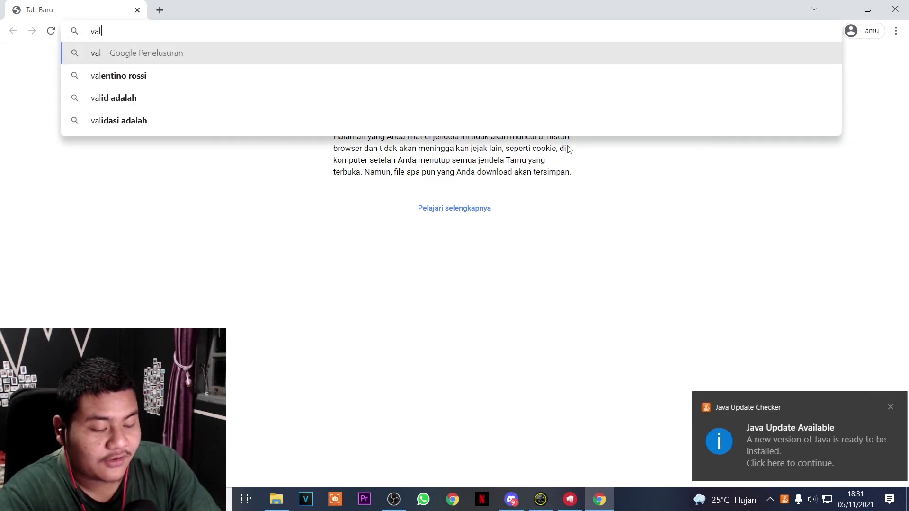
type("orant")
key("Return")
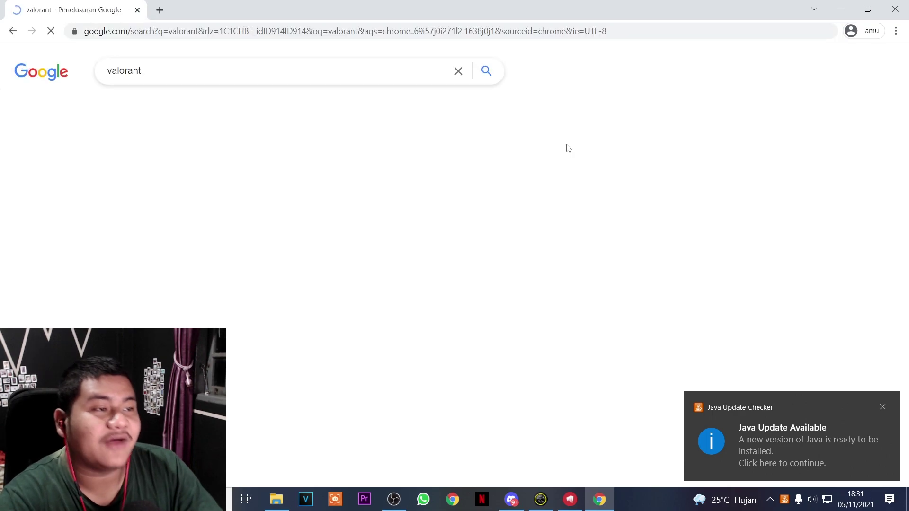
left_click(134, 174)
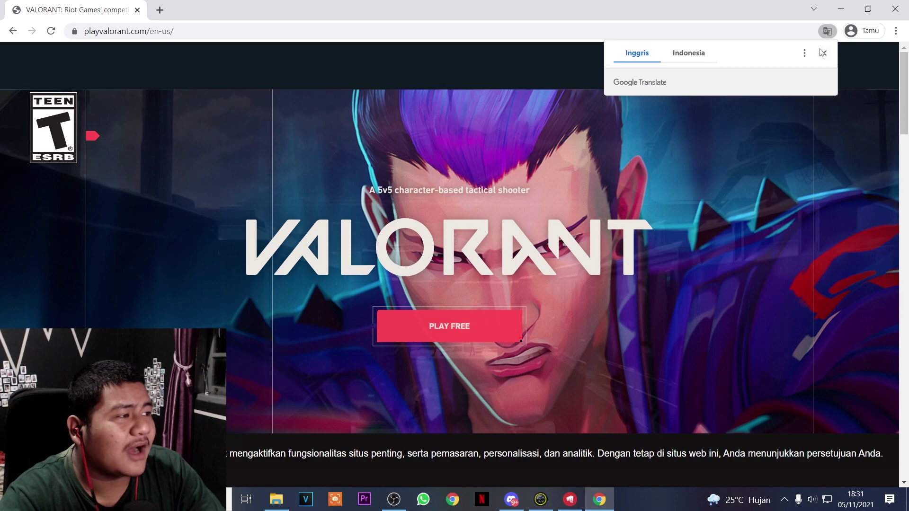
left_click(823, 52)
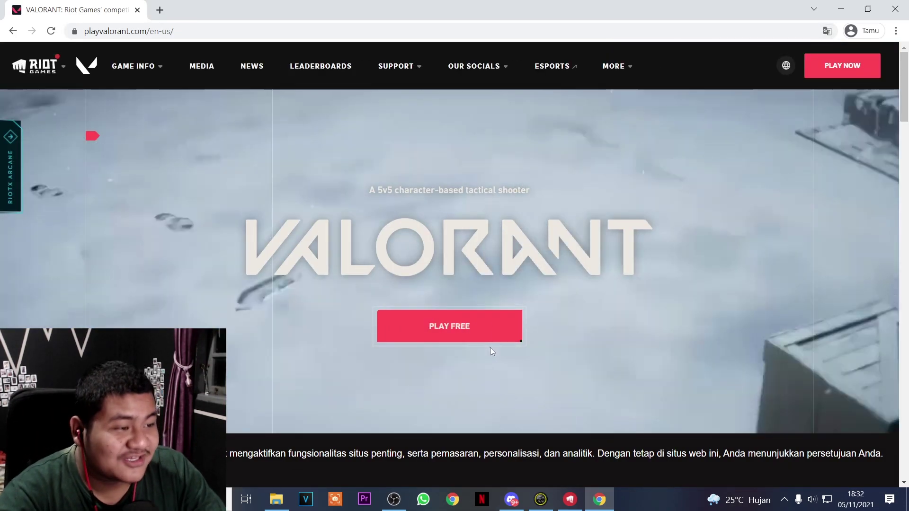
left_click(477, 334)
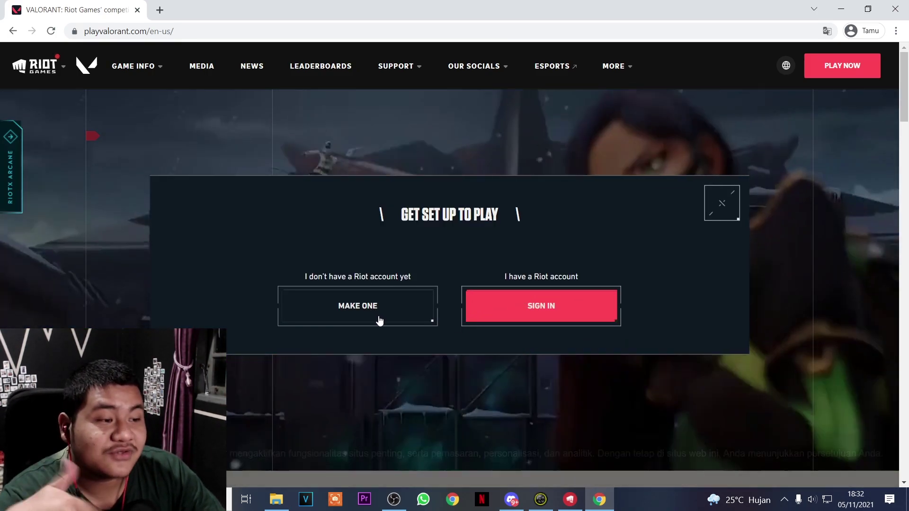
left_click(379, 320)
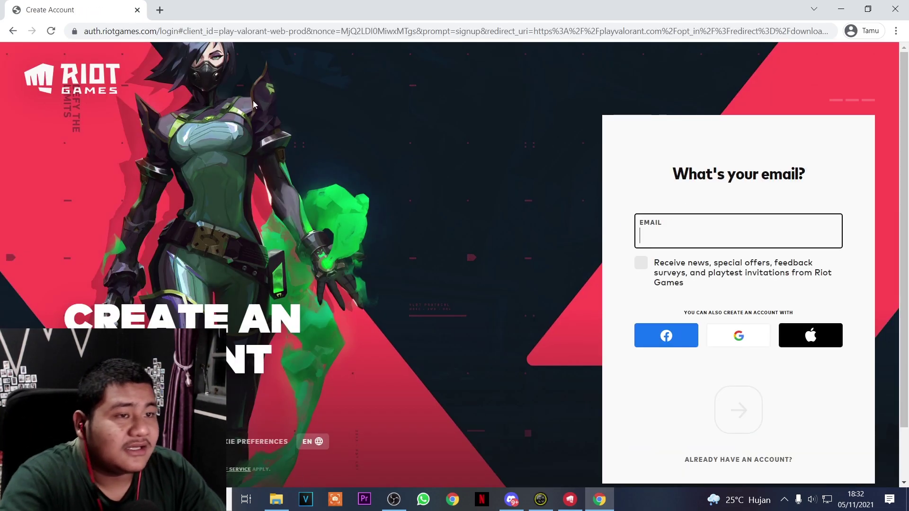
Restart account creation from the VALORANT home page, opt in to Riot news, and paste the e-mail address
key("alt+Left")
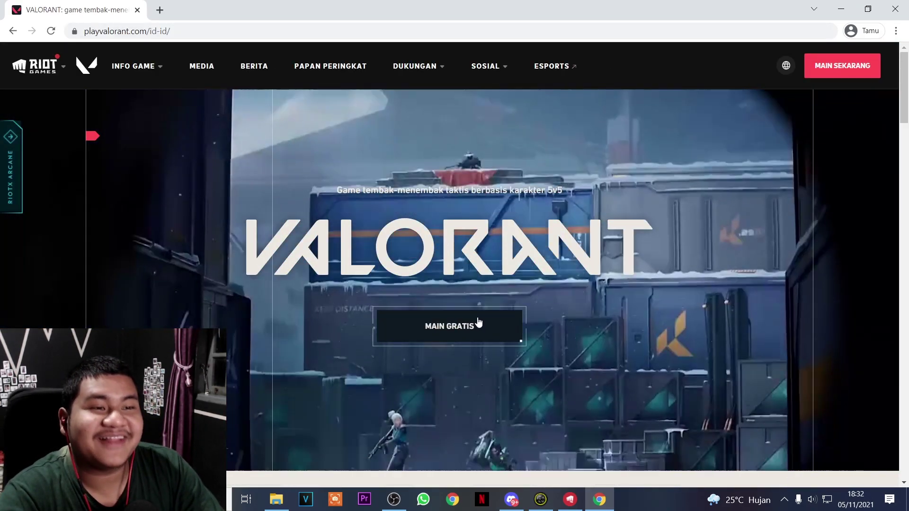
left_click(478, 323)
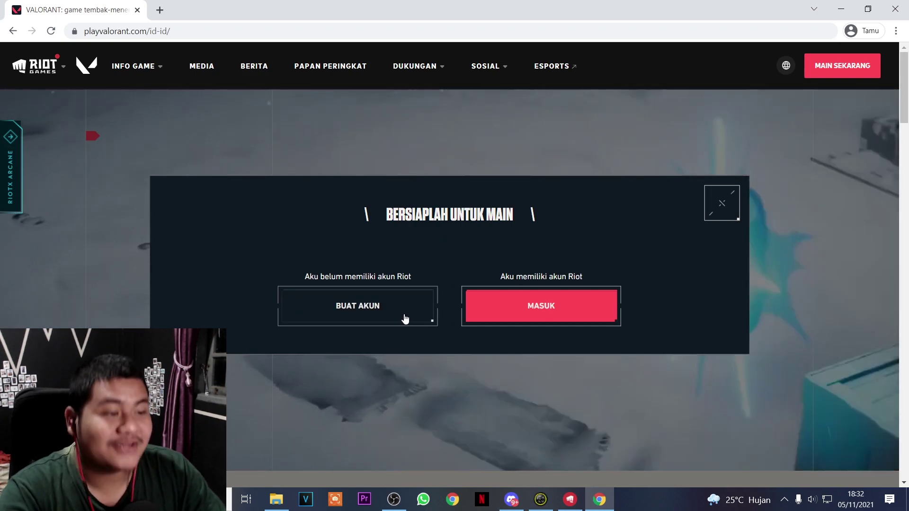
left_click(404, 318)
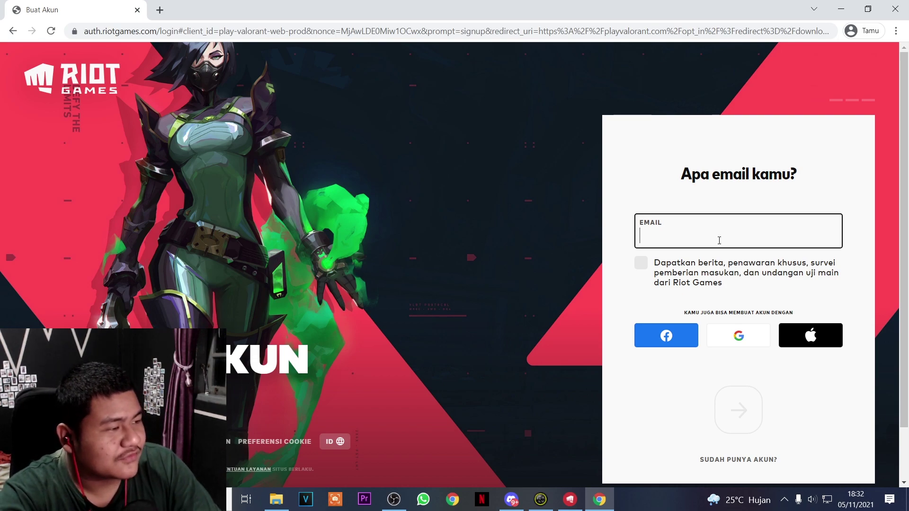
left_click(641, 263)
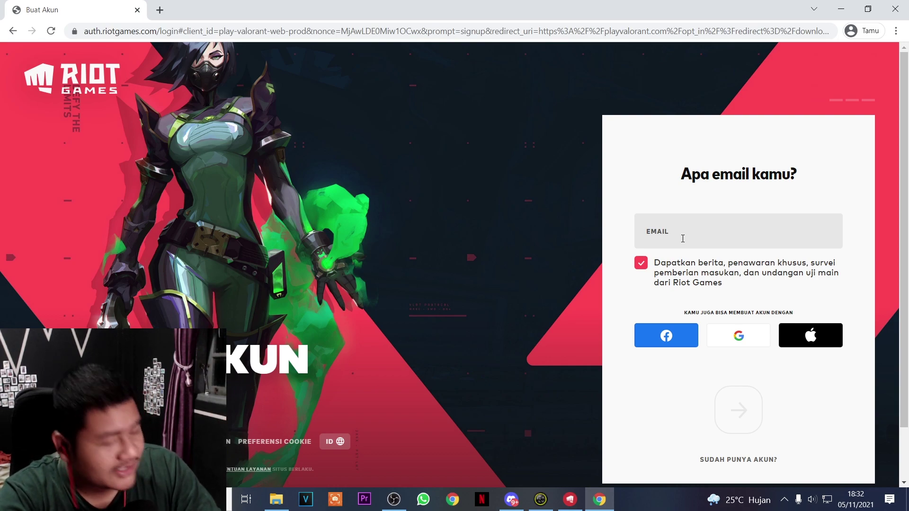
left_click(683, 238)
key("ctrl+v")
left_click(661, 149)
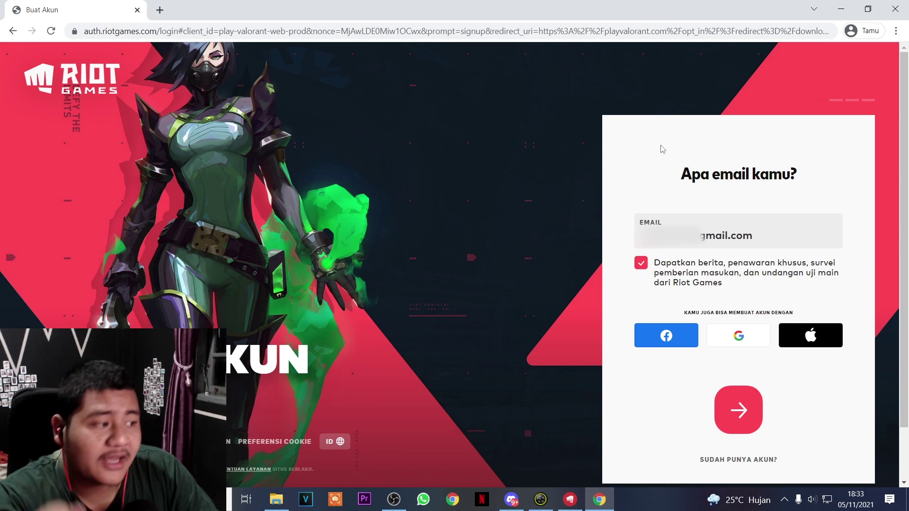
Enter the birth date and username, then set and confirm the account password
left_click(736, 407)
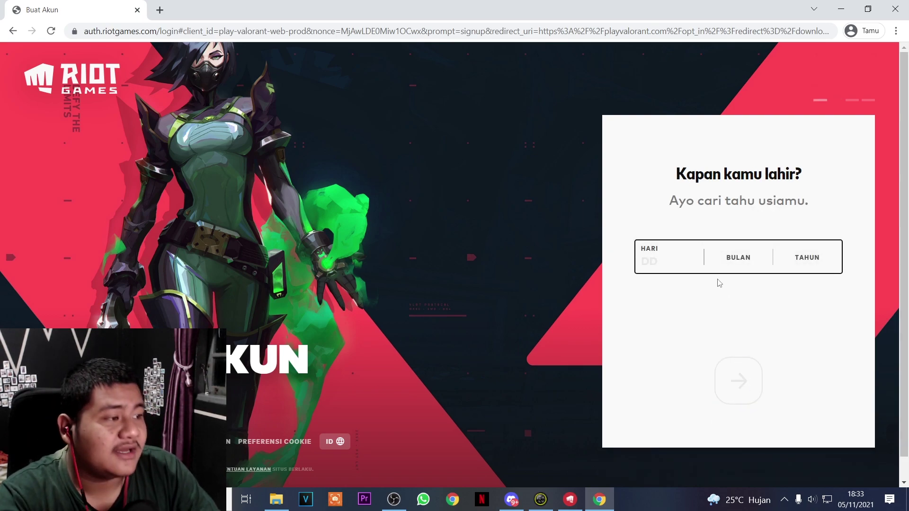
type("14 ")
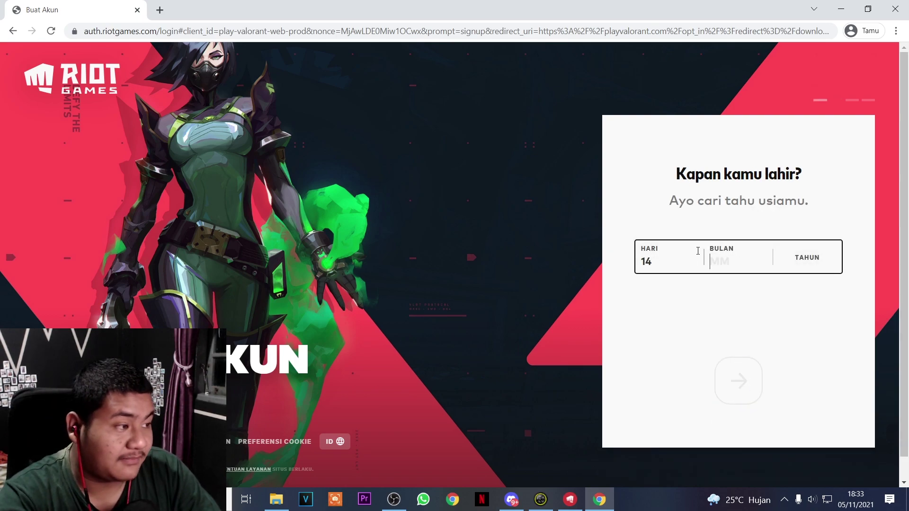
type("03 ")
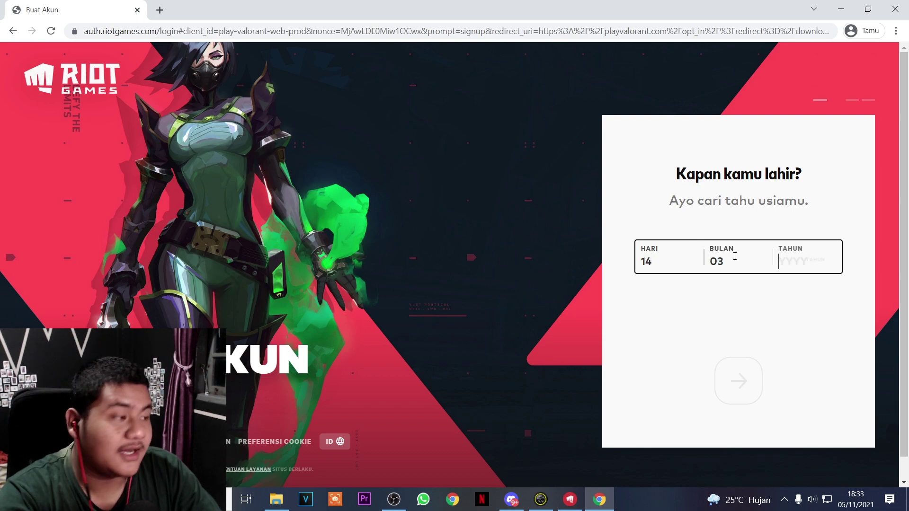
type("2000")
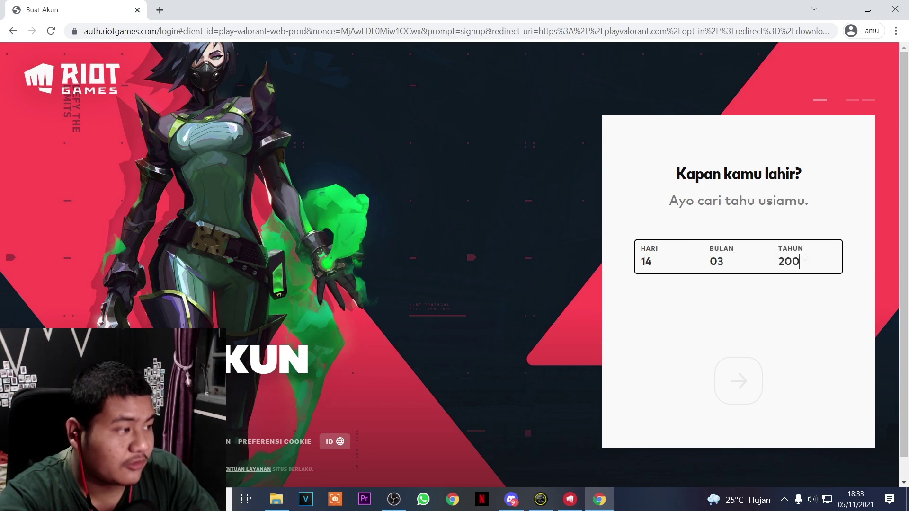
left_click(750, 362)
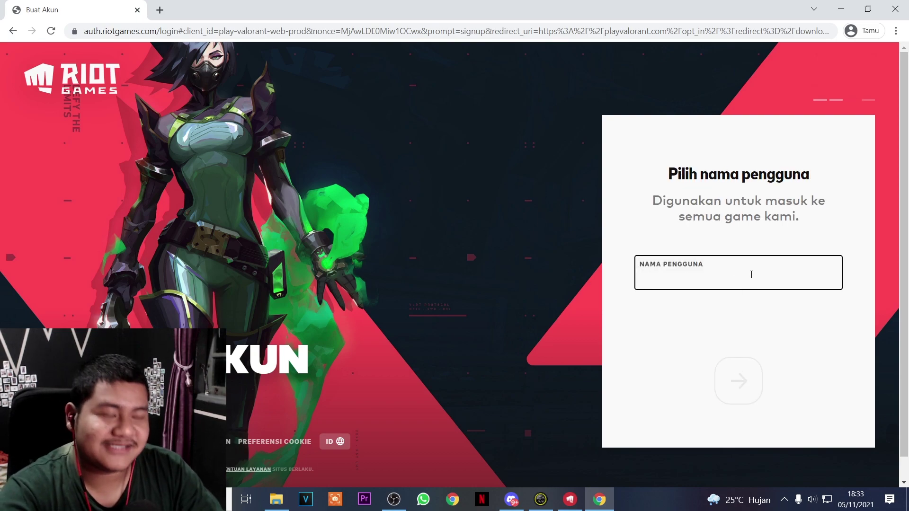
key("ctrl+v")
key("Return")
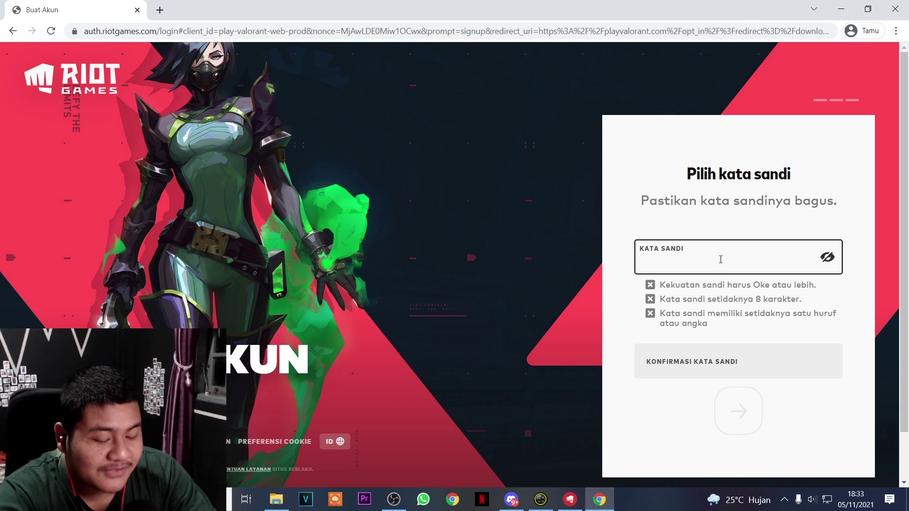
type("********")
left_click(746, 372)
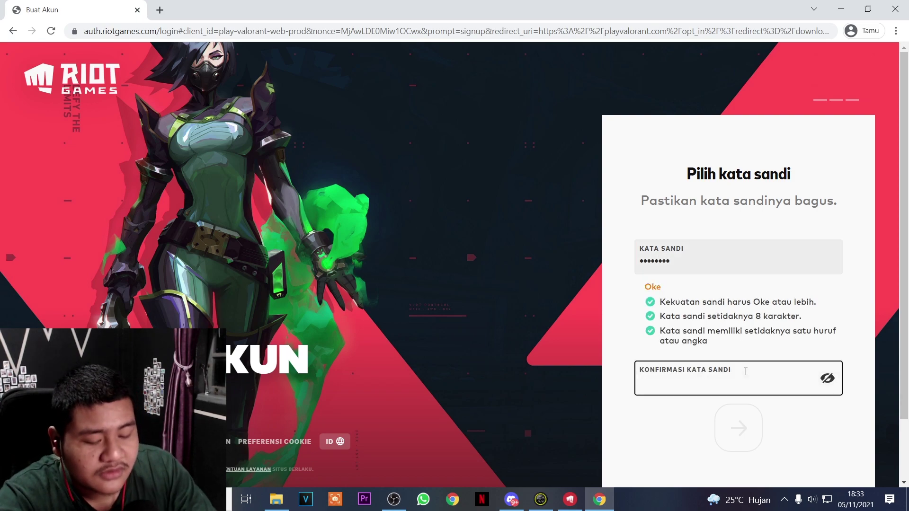
type("********")
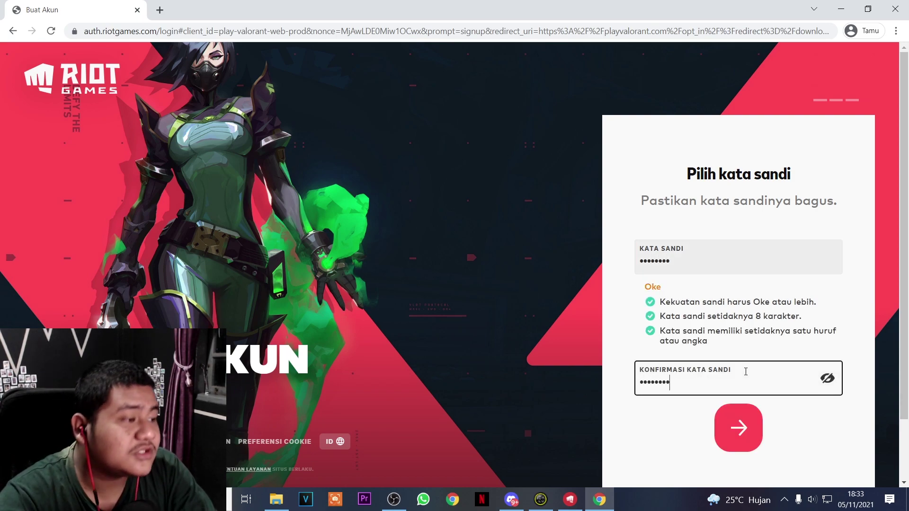
left_click(736, 421)
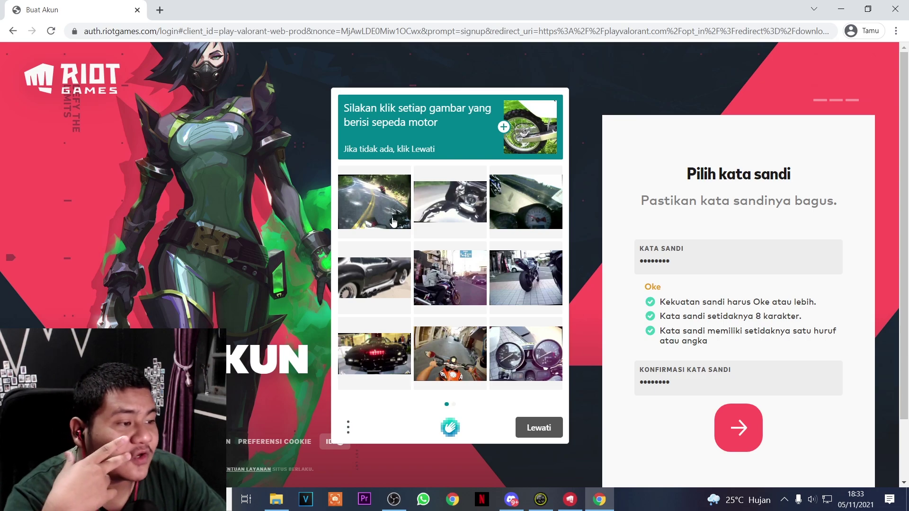
Attempt the motorcycle image captcha over two pages, then resubmit the signup for a new challenge
left_click(521, 281)
left_click(385, 251)
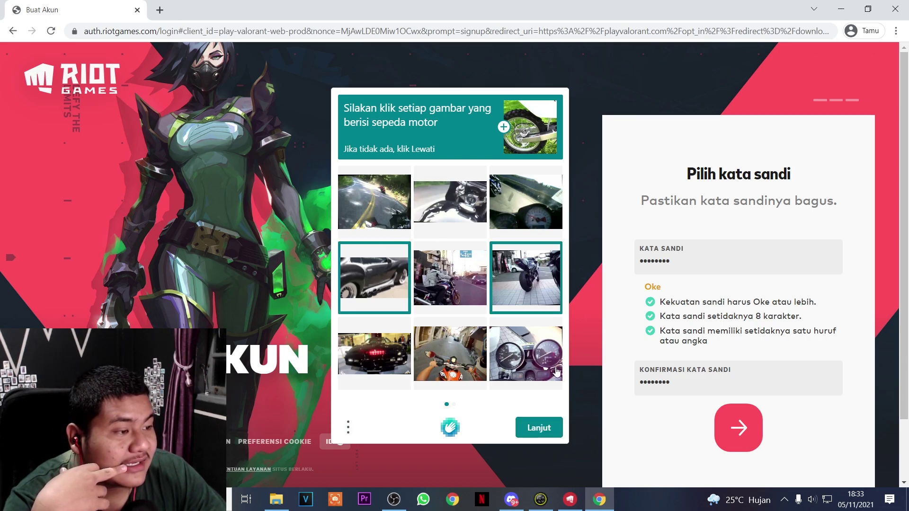
left_click(548, 430)
left_click(385, 203)
left_click(363, 291)
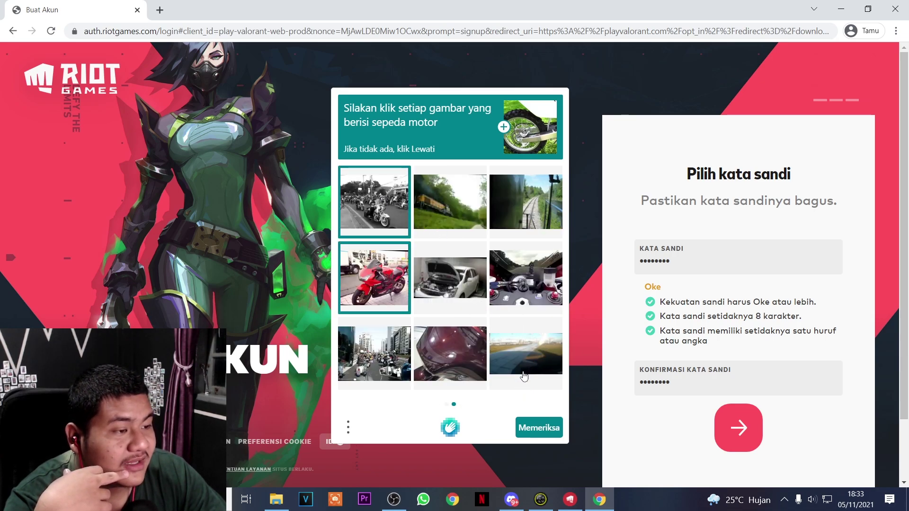
left_click(362, 373)
left_click(544, 430)
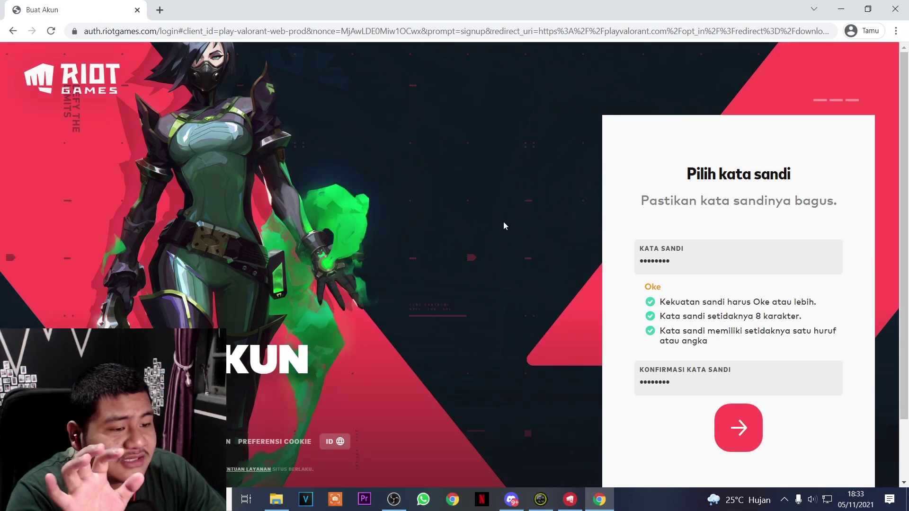
left_click(747, 406)
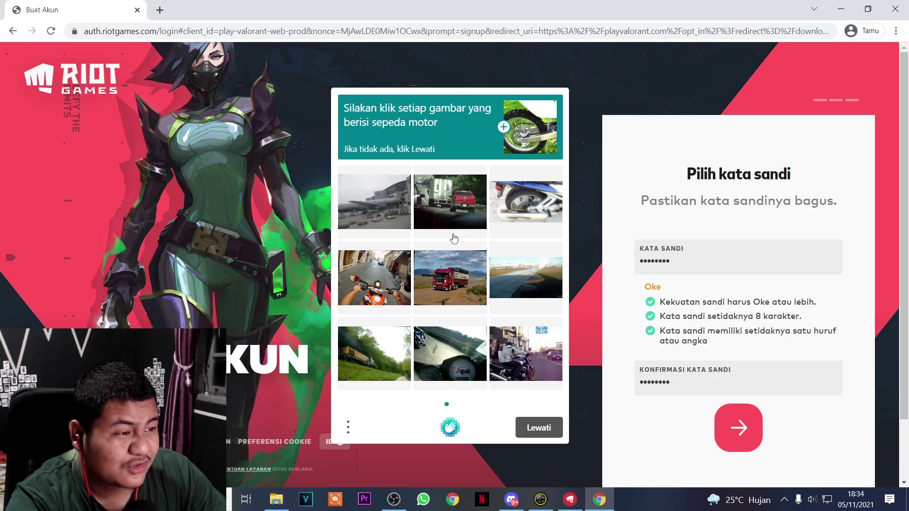
Pass the new motorcycle captcha, then add digits to make the username unique and submit
left_click(533, 211)
left_click(375, 282)
left_click(520, 364)
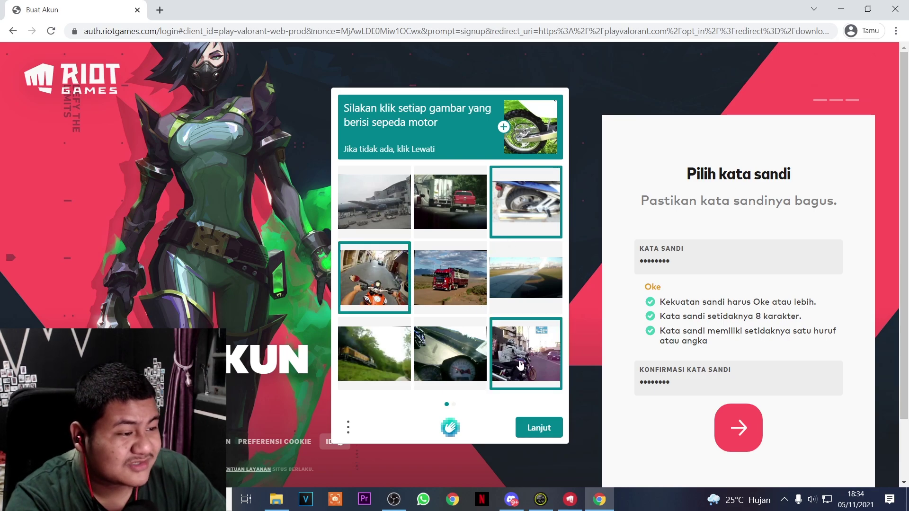
left_click(471, 368)
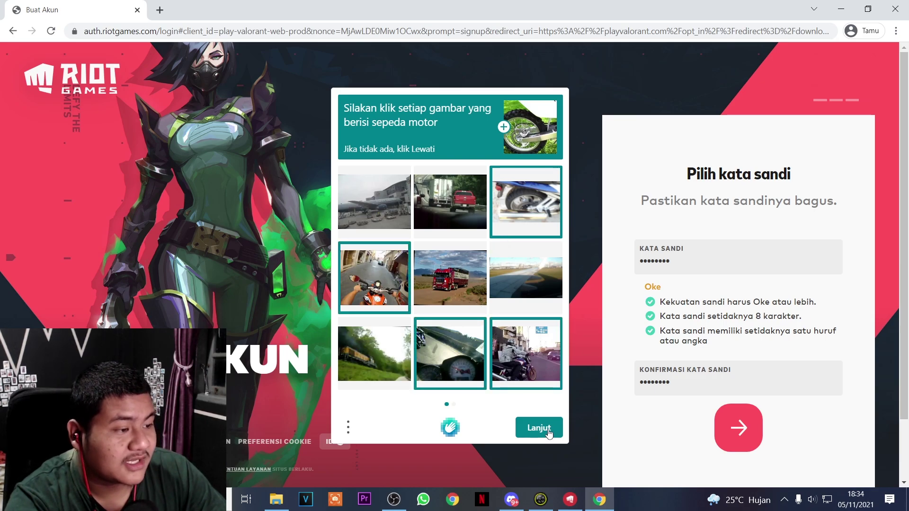
left_click(548, 432)
left_click(544, 227)
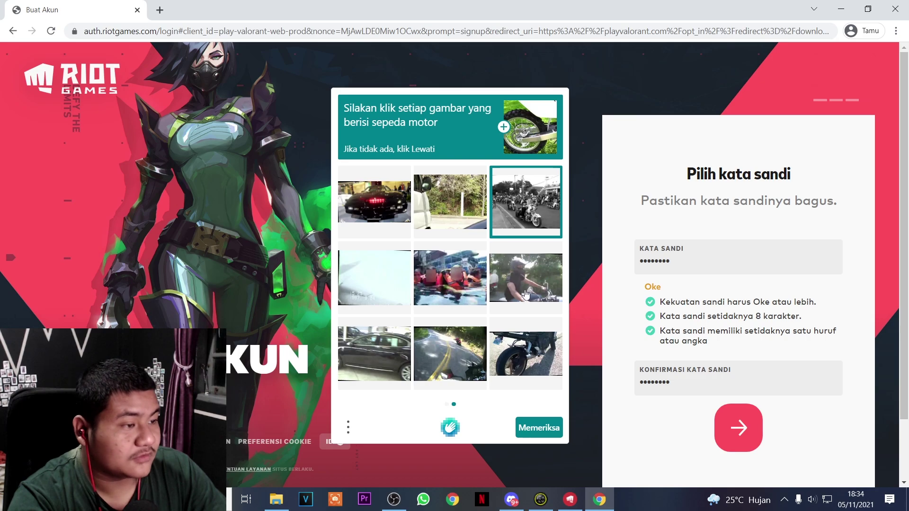
left_click(529, 293)
left_click(531, 354)
left_click(479, 364)
left_click(532, 428)
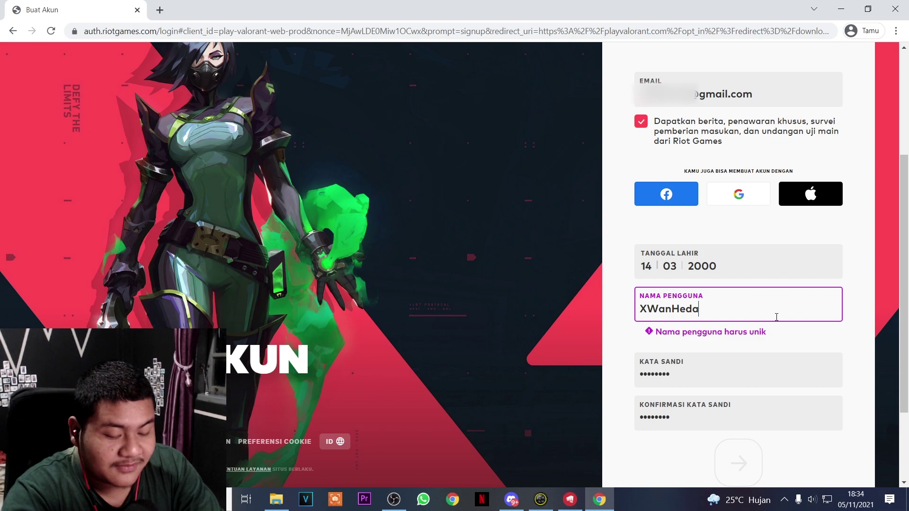
type("07")
key("Return")
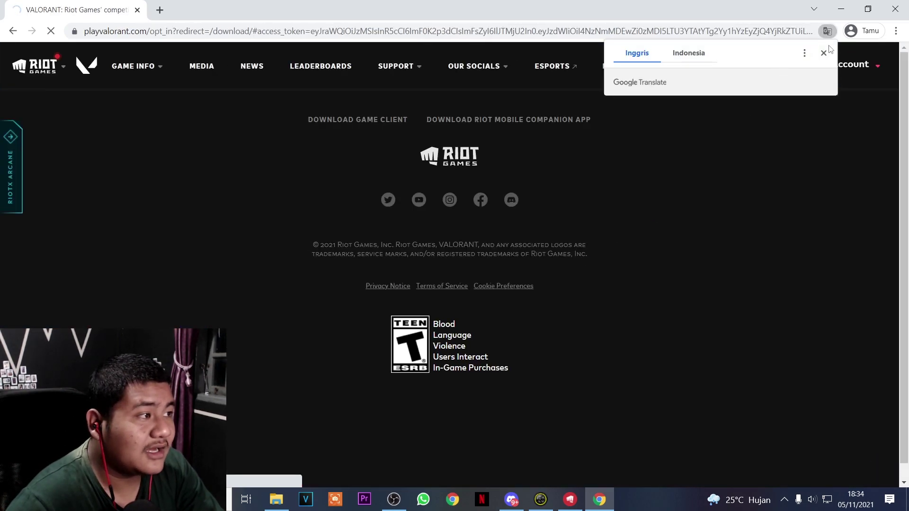
Sign in to Riot Client with the new account's username and password
left_click(824, 53)
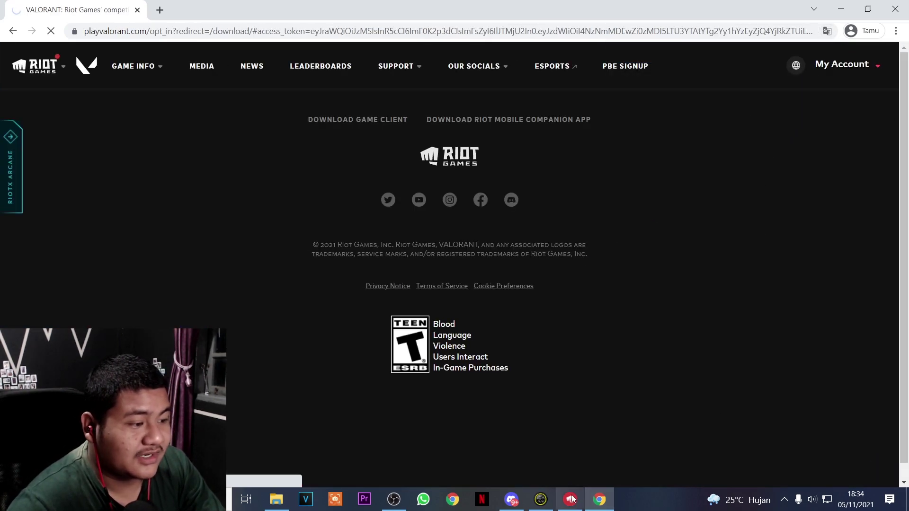
left_click(572, 498)
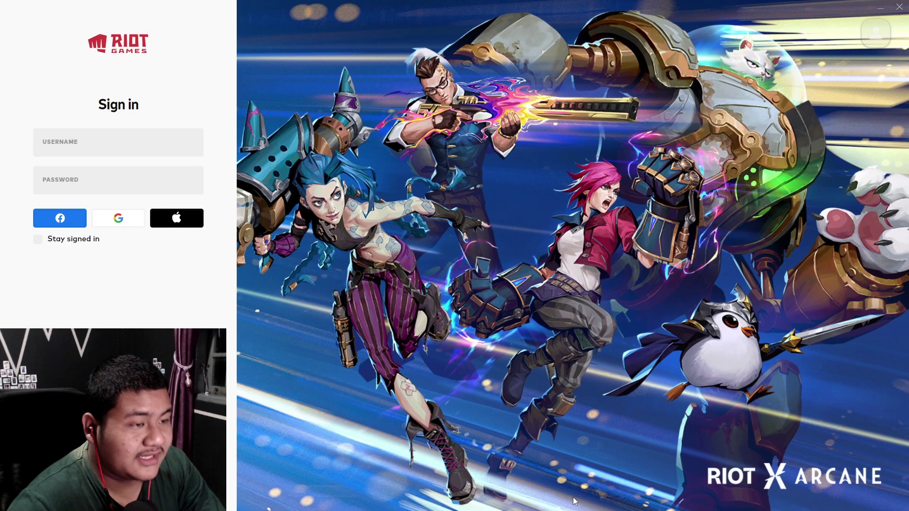
left_click(84, 142)
type("xwanheda07")
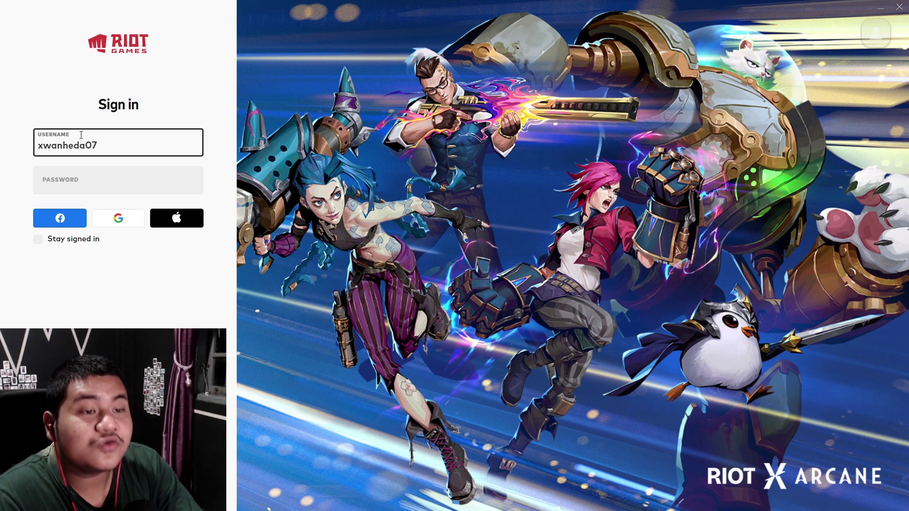
left_click(119, 179)
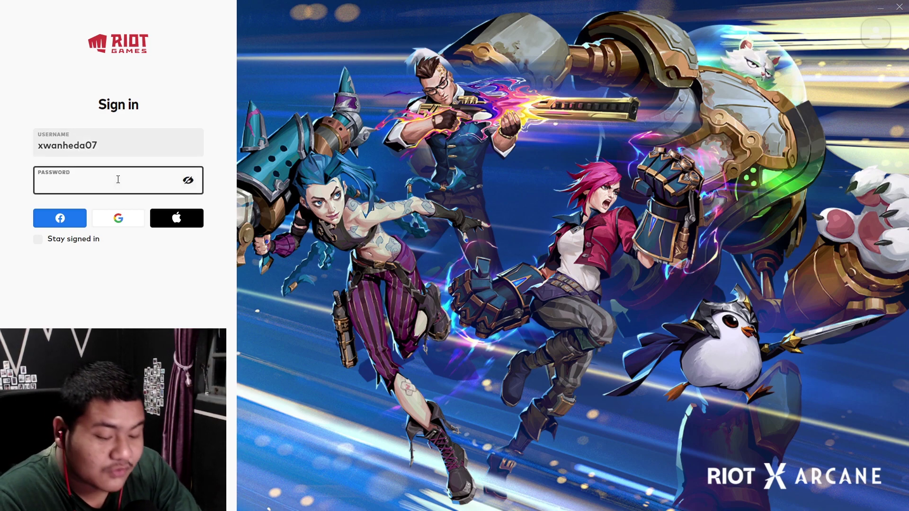
key("Return")
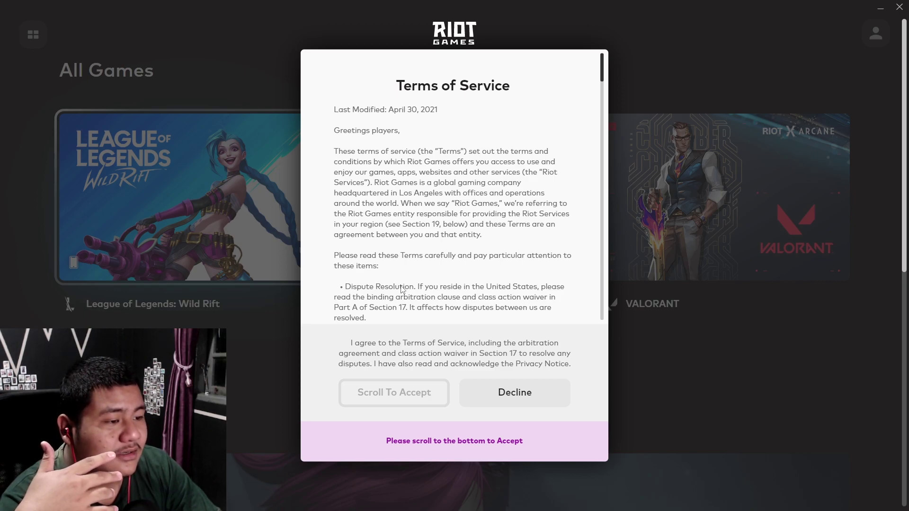
Accept the Riot Terms of Service and open the VALORANT game page
left_click_drag(602, 78, 582, 345)
left_click(434, 434)
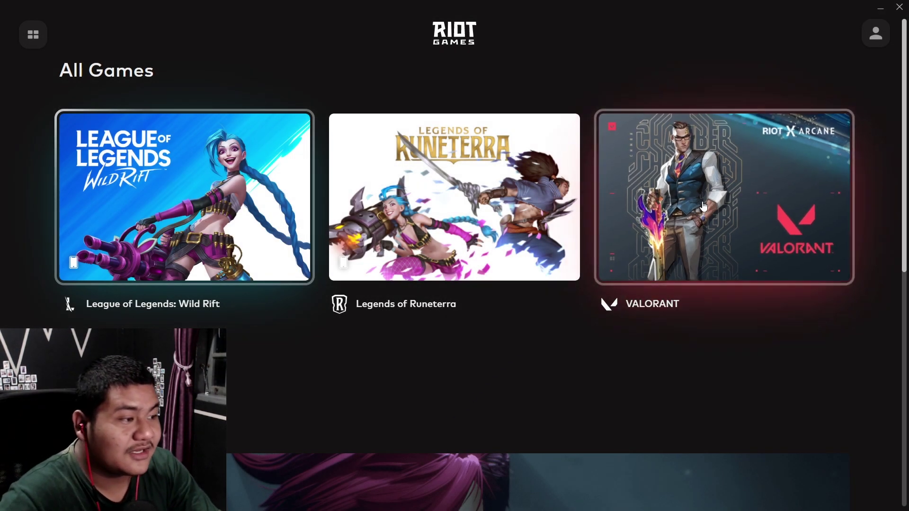
left_click(724, 198)
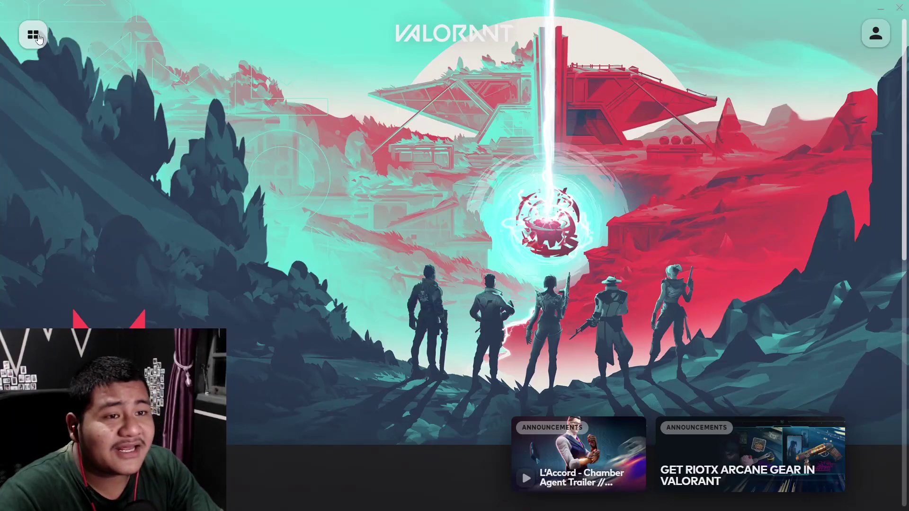
Start the VALORANT install and set its language to Bahasa Indonesia
left_click(34, 34)
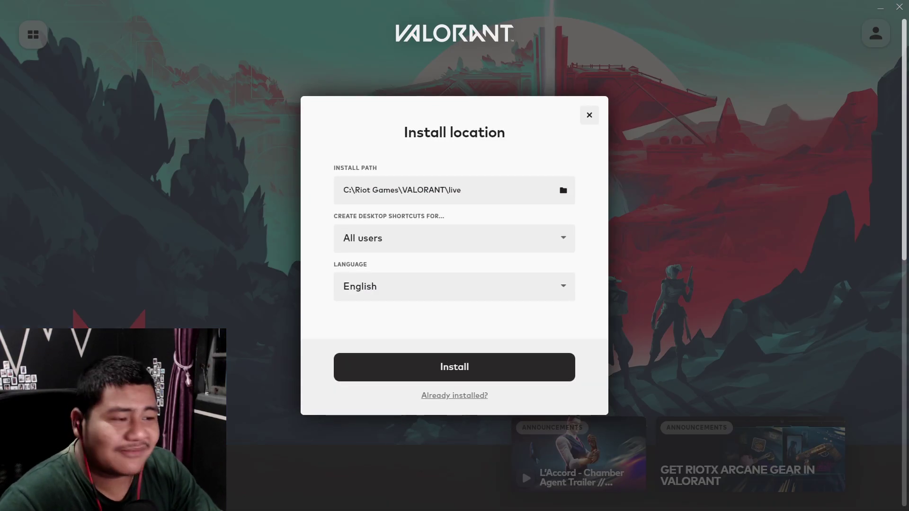
left_click(521, 297)
scroll(497, 329, "down", 5)
scroll(474, 337, "up", 1)
scroll(394, 359, "down", 1)
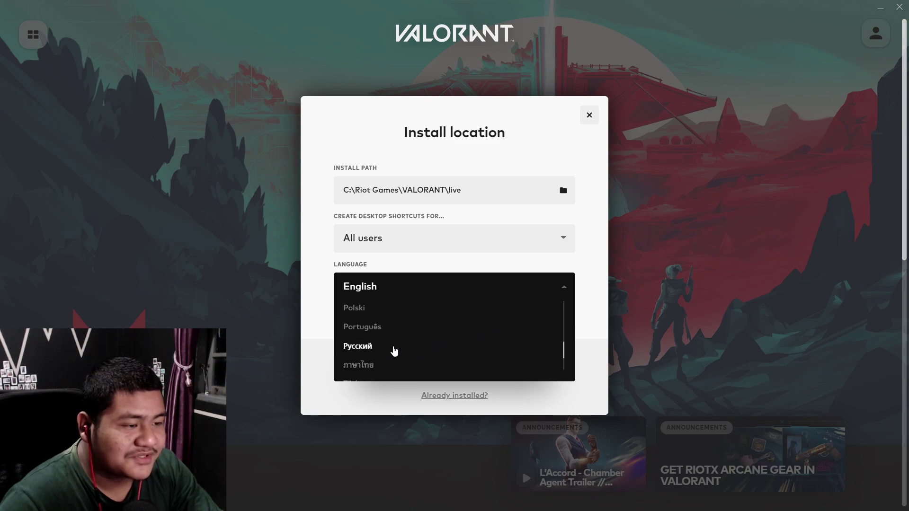
scroll(393, 356, "down", 2)
scroll(386, 359, "up", 5)
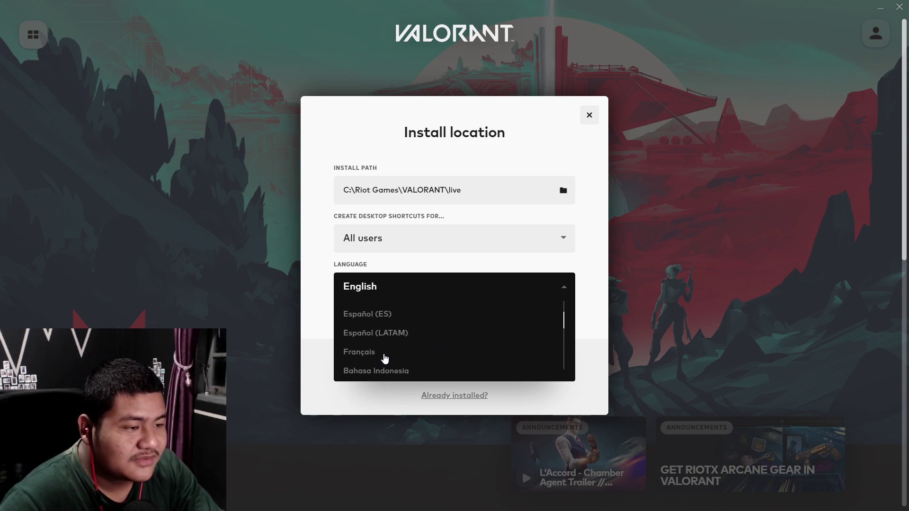
left_click(388, 373)
Keep desktop shortcuts for all users, install to C:\Riot Games\VALORANT\live, then pause and resume
left_click(369, 233)
left_click(303, 197)
left_click(497, 371)
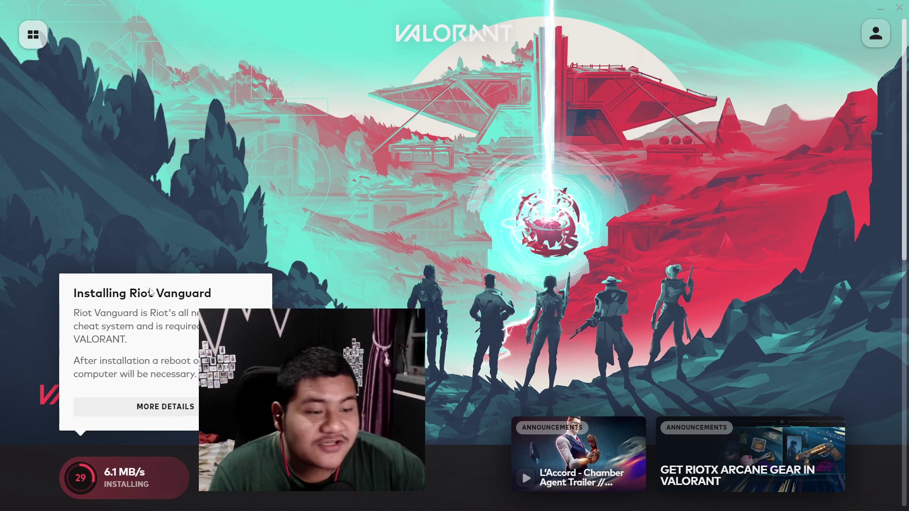
left_click(104, 486)
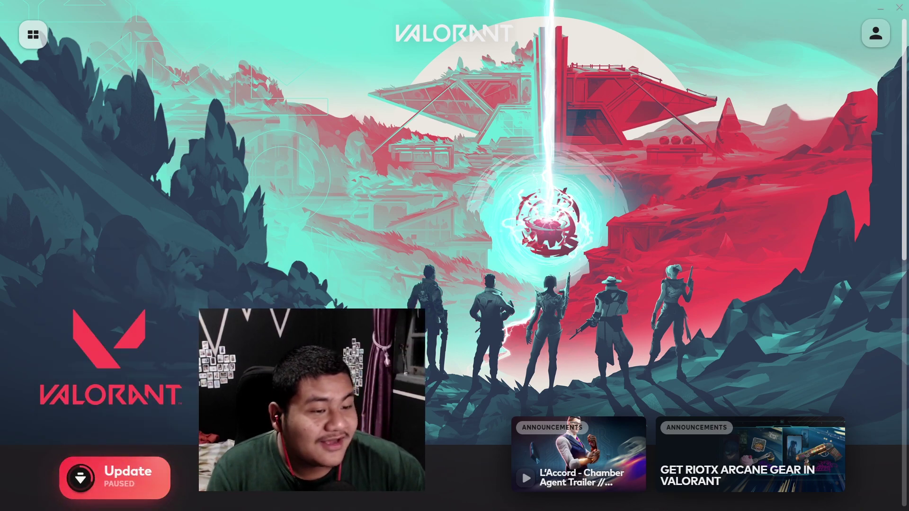
left_click(135, 478)
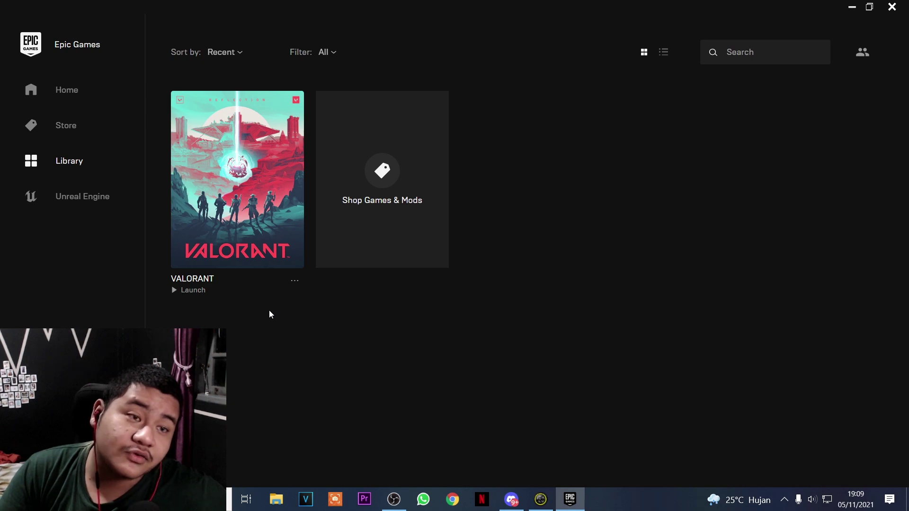
Reopen Riot Client from the system tray and sign in with the new account's credentials
left_click(786, 501)
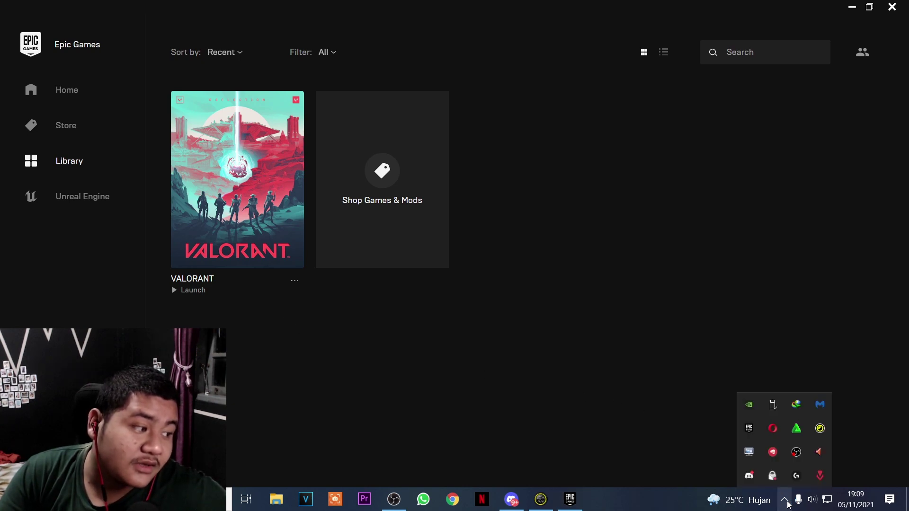
left_click(773, 451)
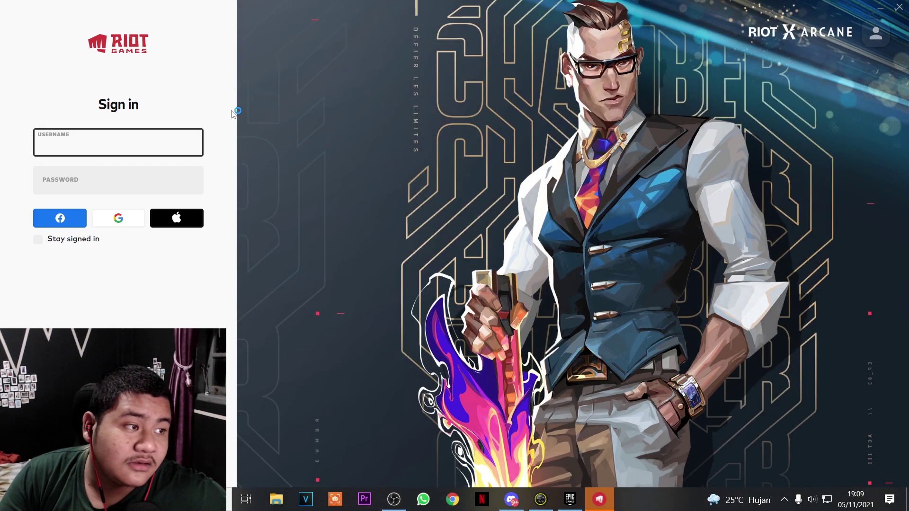
left_click(157, 145)
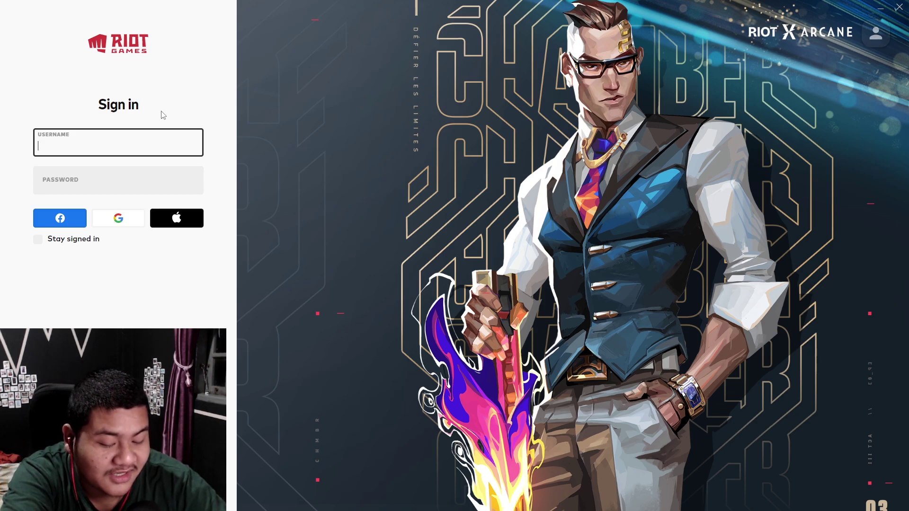
type("xwanheda")
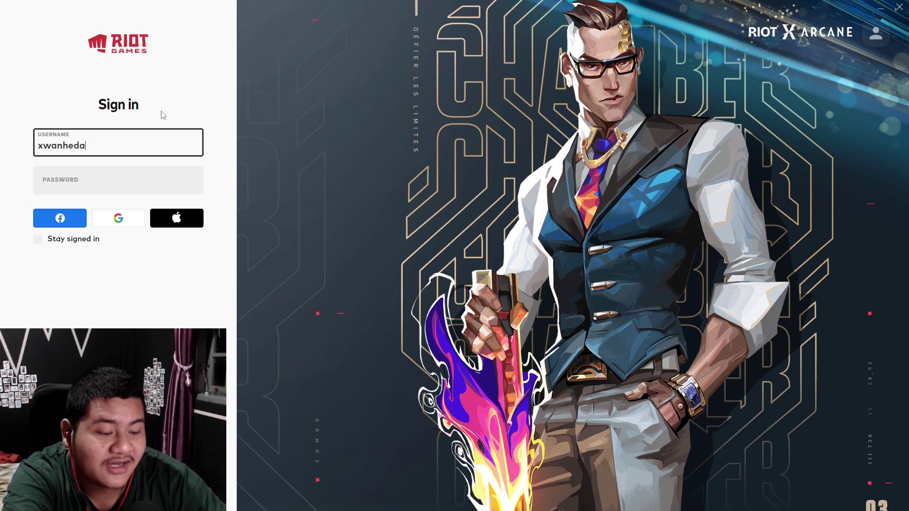
type("07")
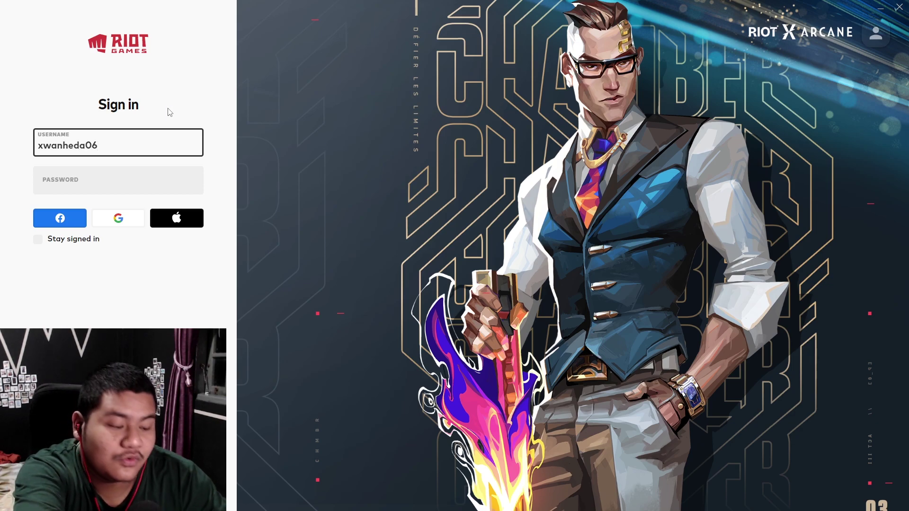
left_click(135, 188)
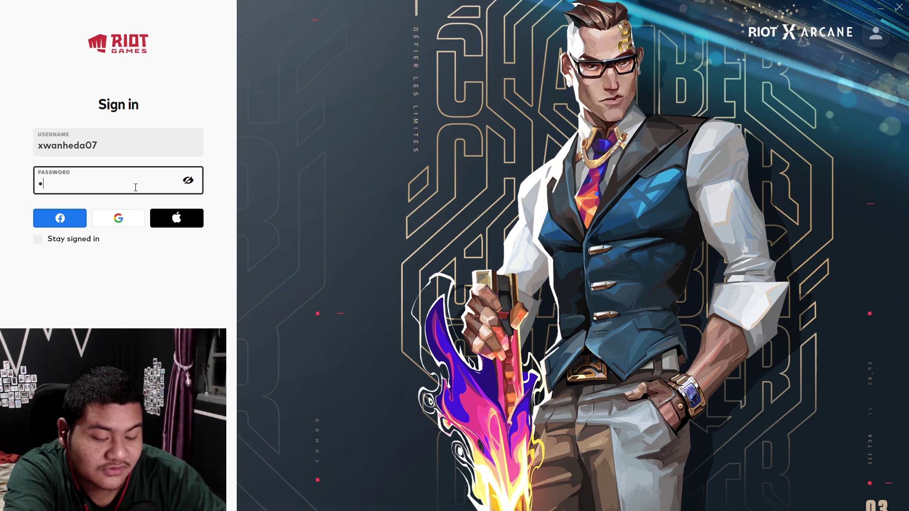
key("Return")
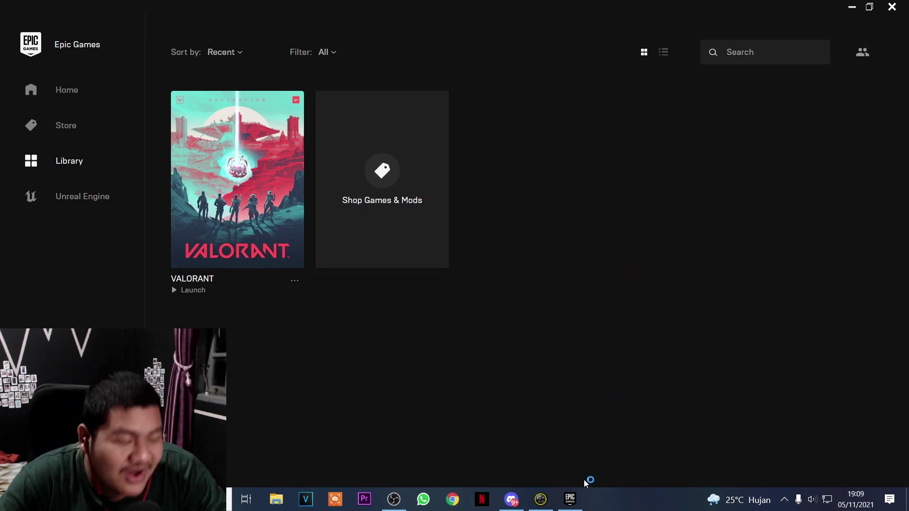
Launch VALORANT from Epic, acknowledge the epilepsy warning, and reach the VAL 5 connection error
left_click(570, 499)
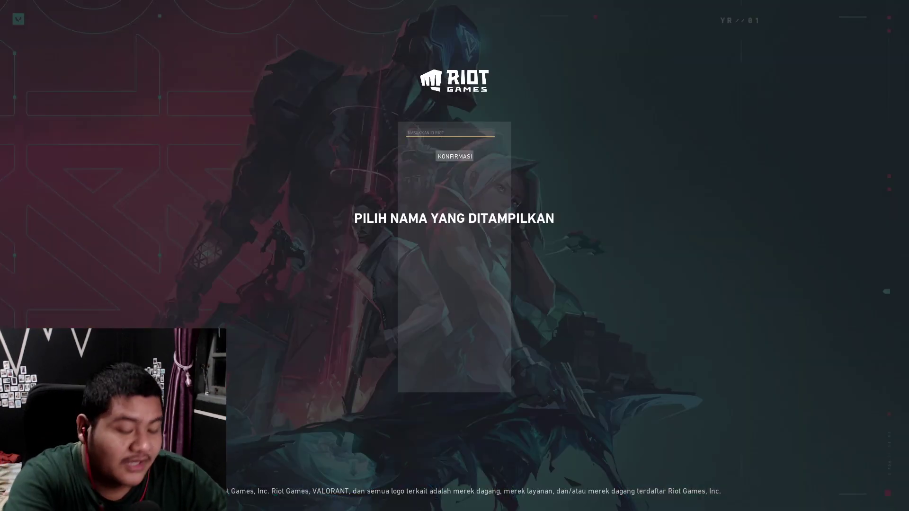
type("Wa")
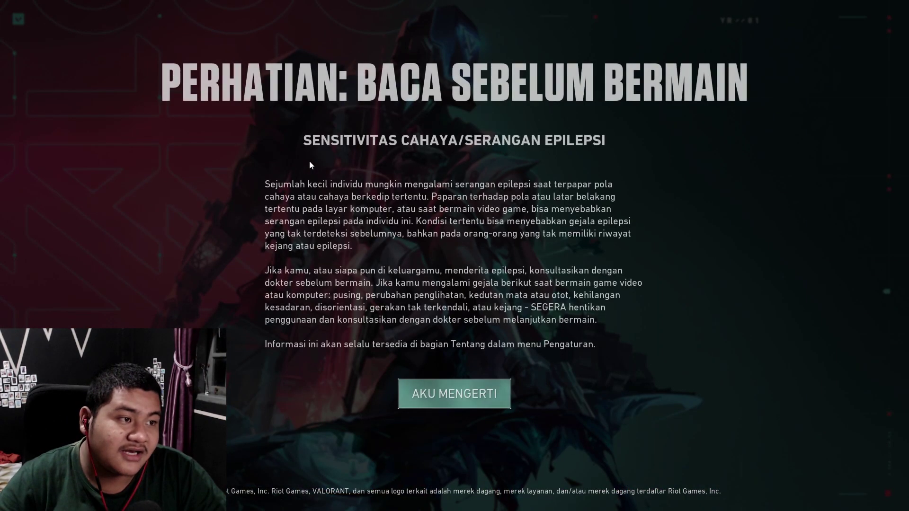
left_click(488, 394)
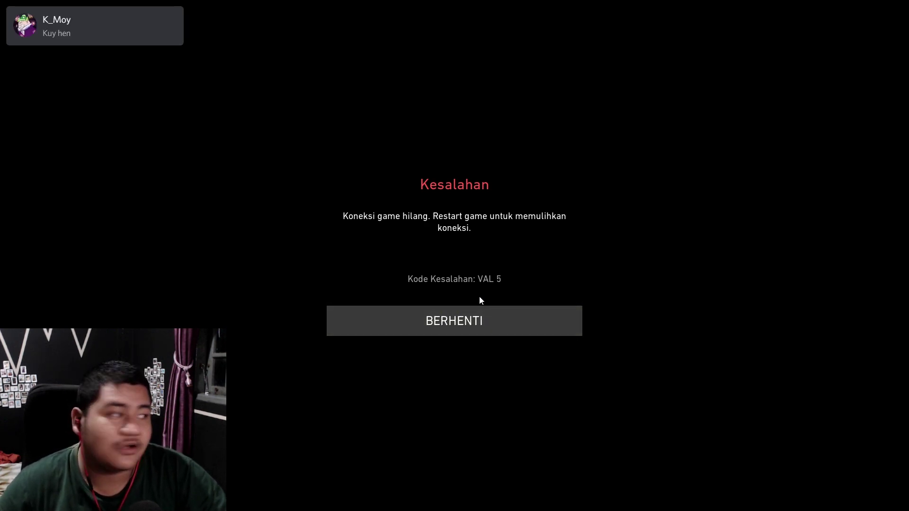
mouse_move(46, 43)
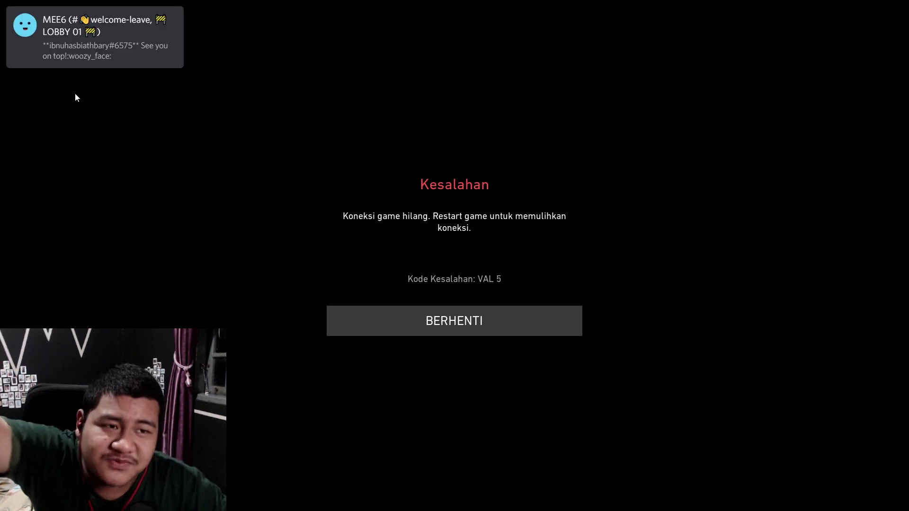
mouse_move(160, 24)
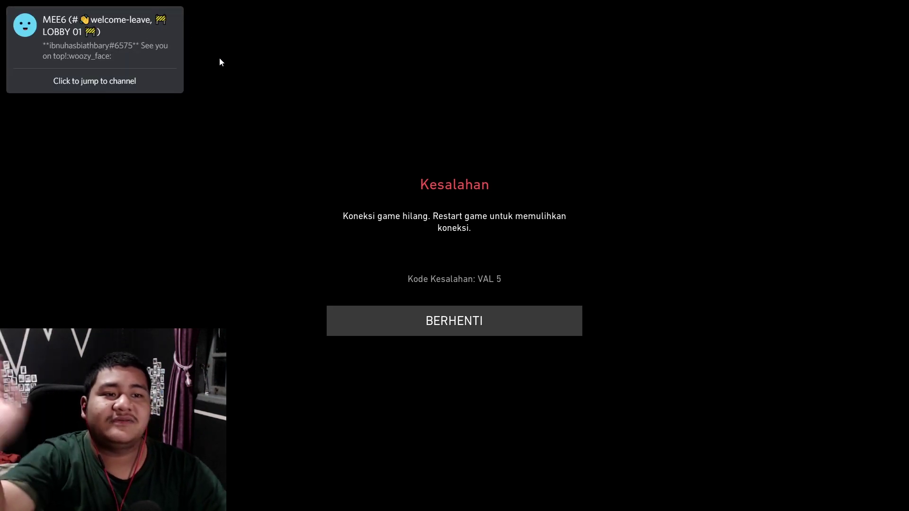